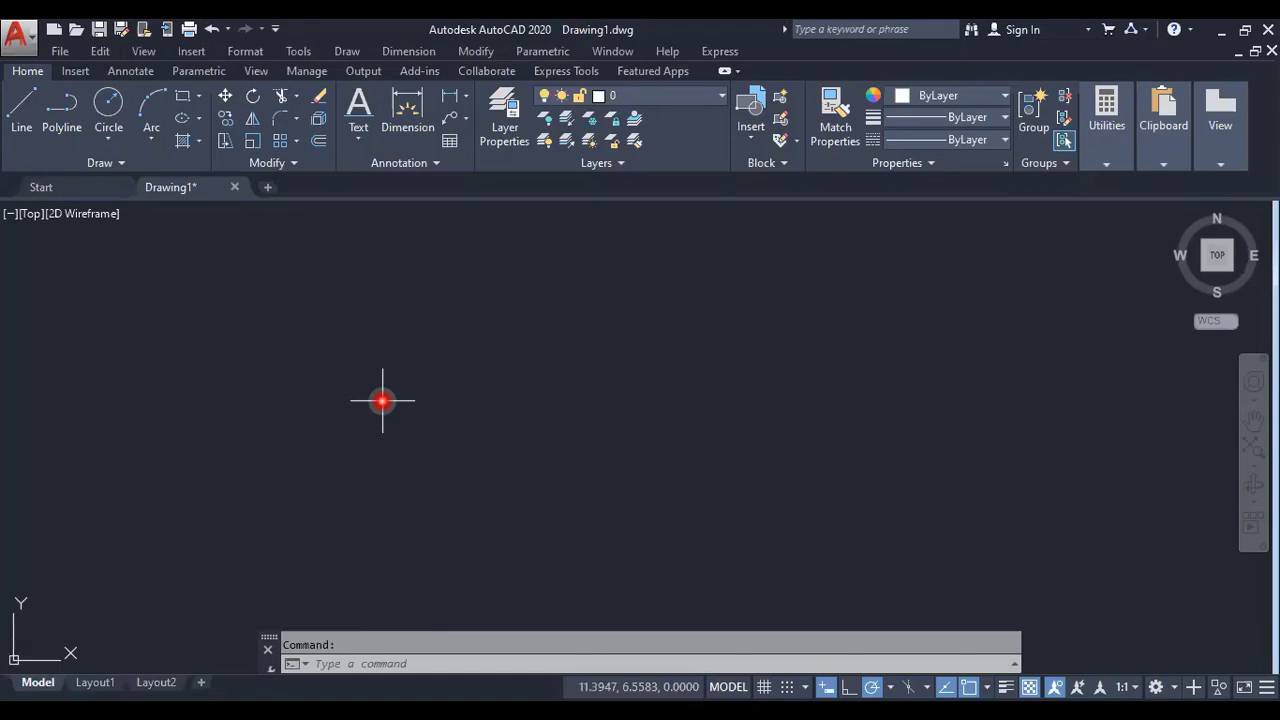
- Show the Annotate tools and list the available text styles, Standard and Annotative
click(131, 71)
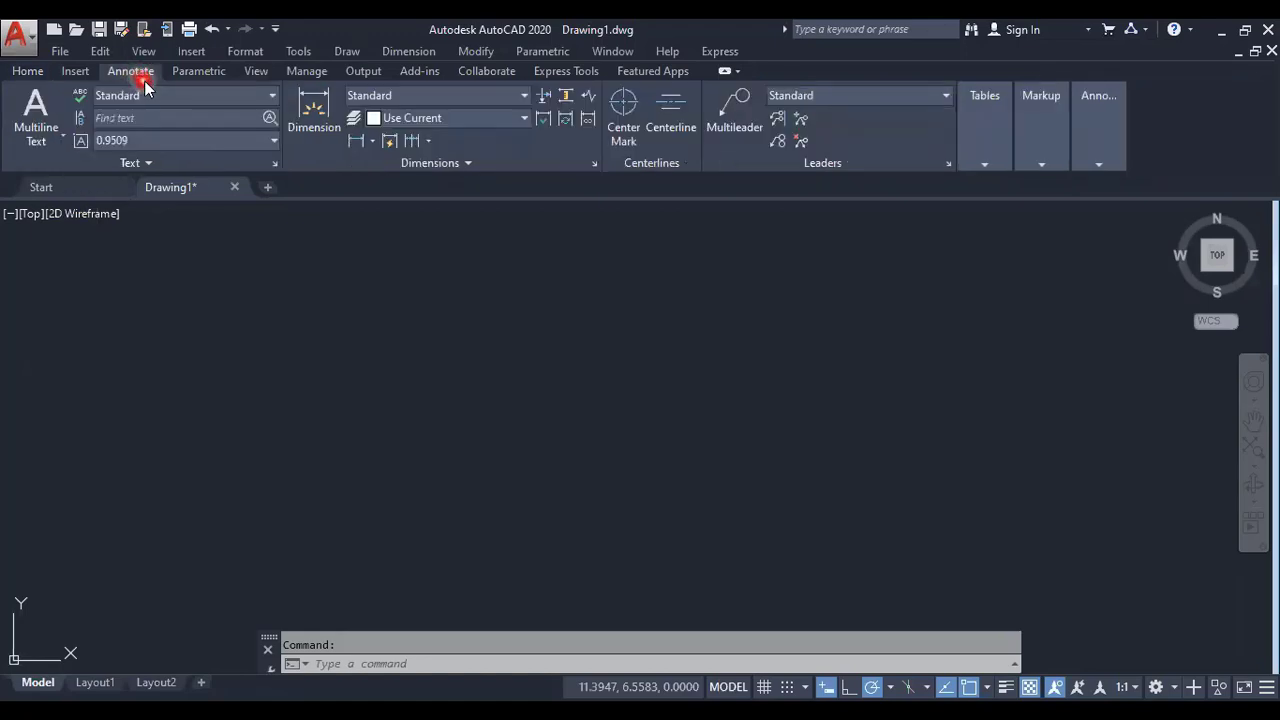
click(247, 95)
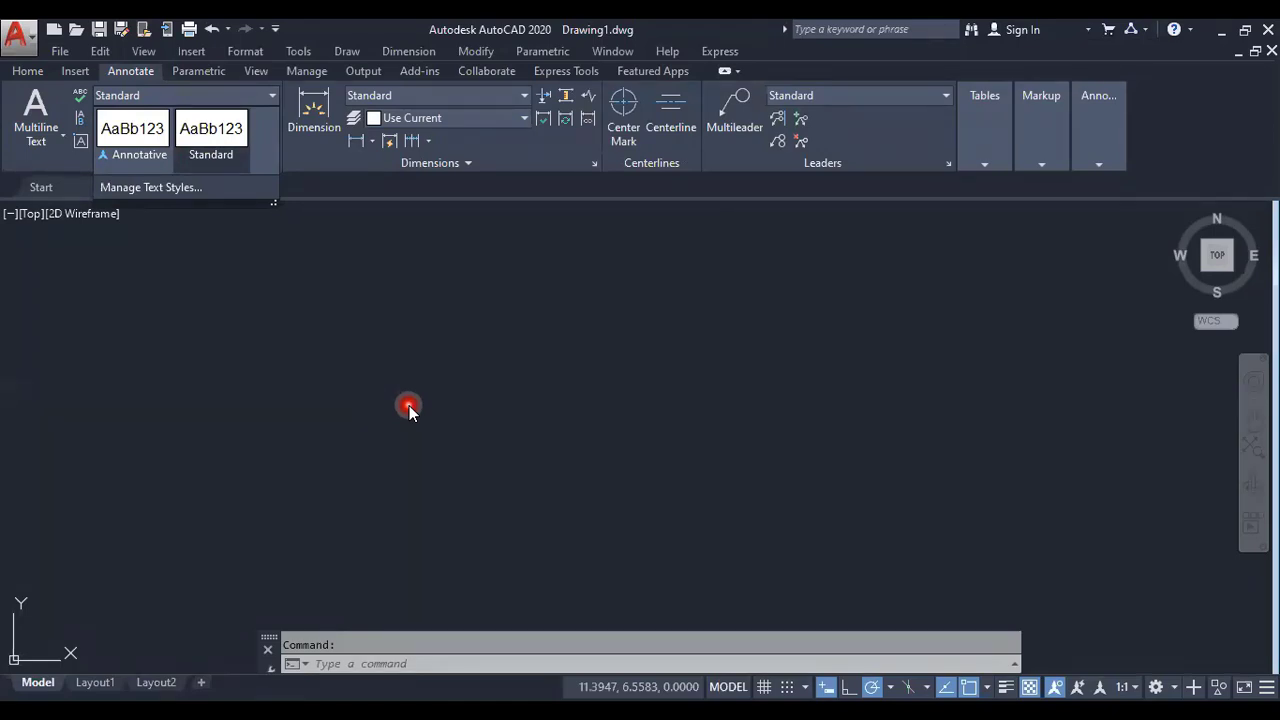
- In Manage Text Styles, compare the Annotative and Standard styles' font and height settings
click(160, 187)
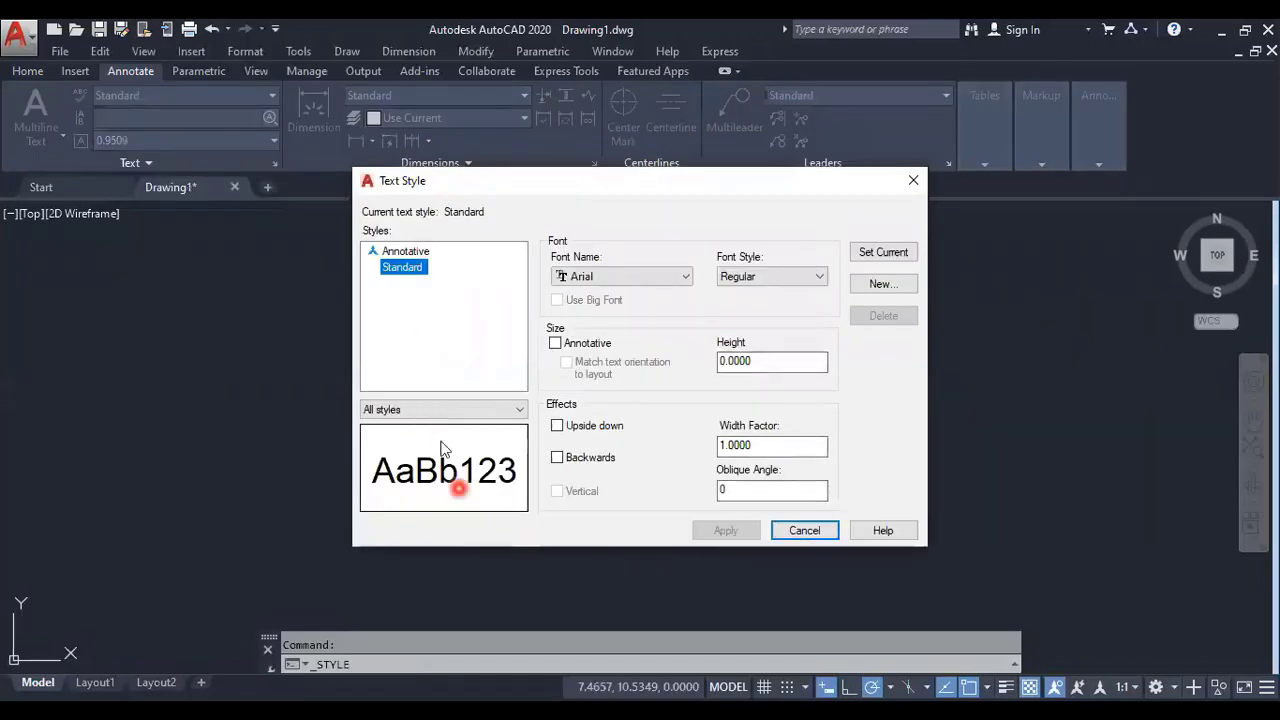
click(420, 251)
click(412, 266)
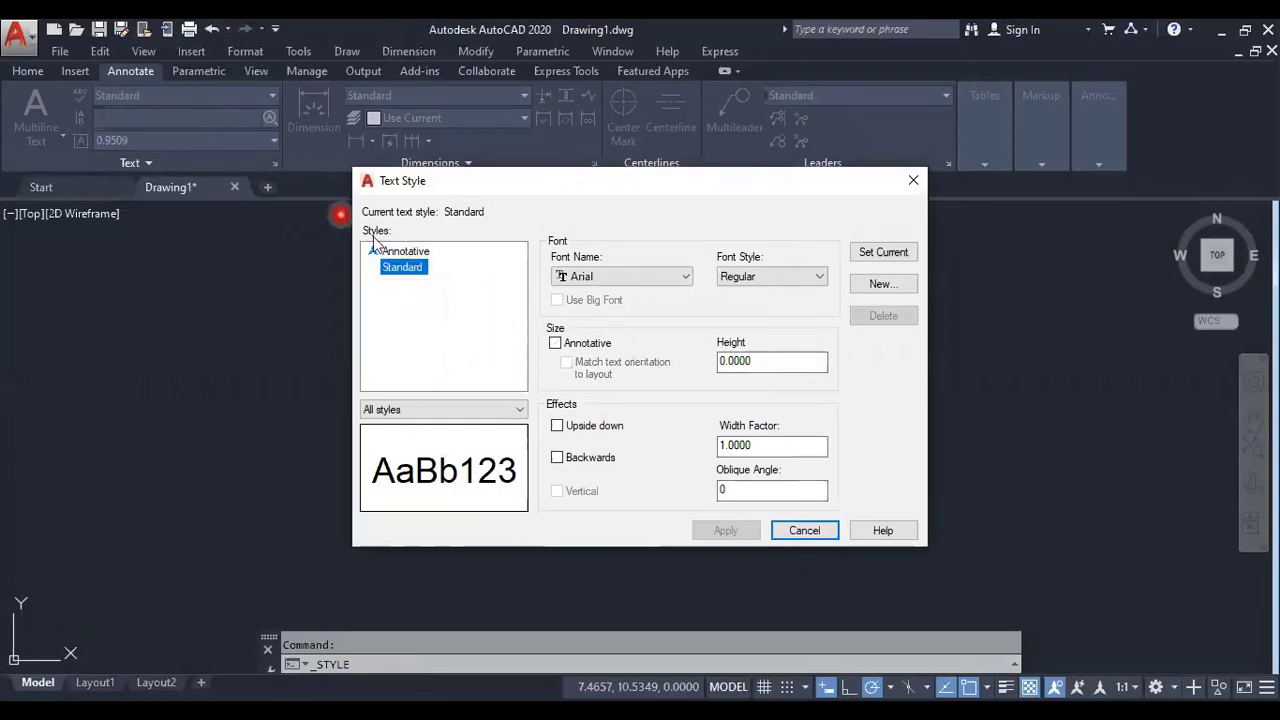
click(406, 251)
click(410, 267)
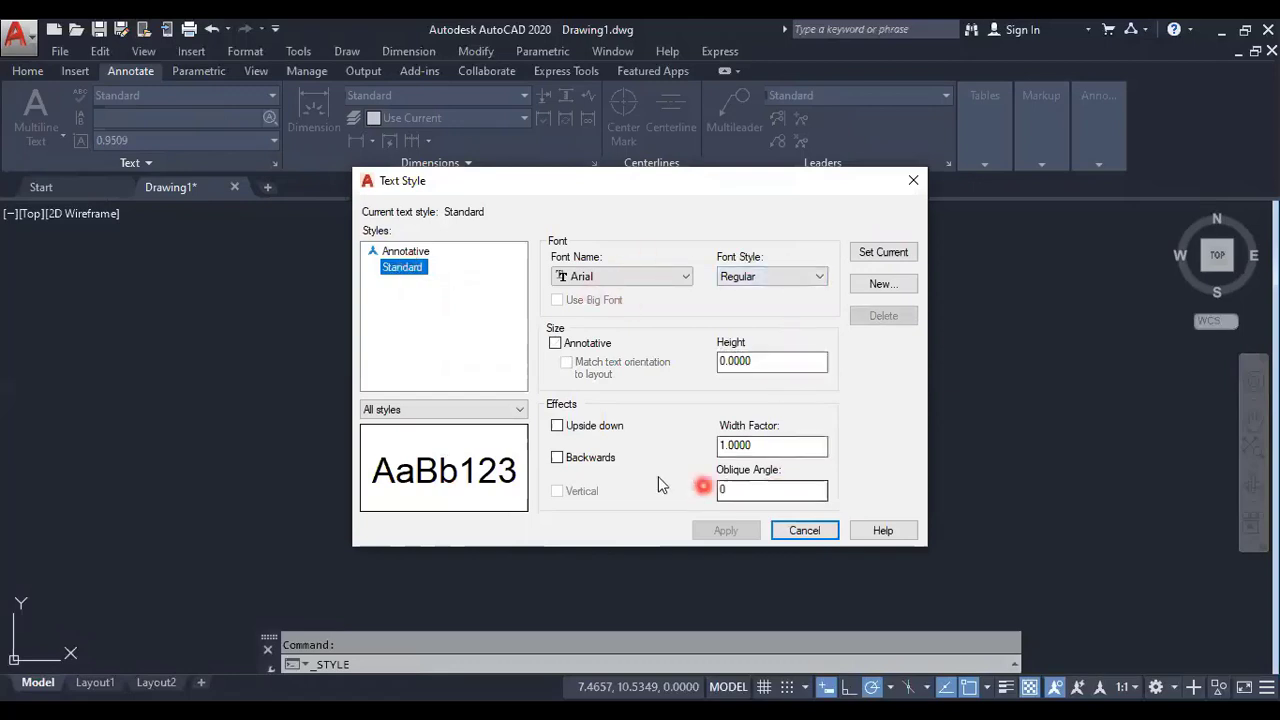
click(404, 251)
click(408, 264)
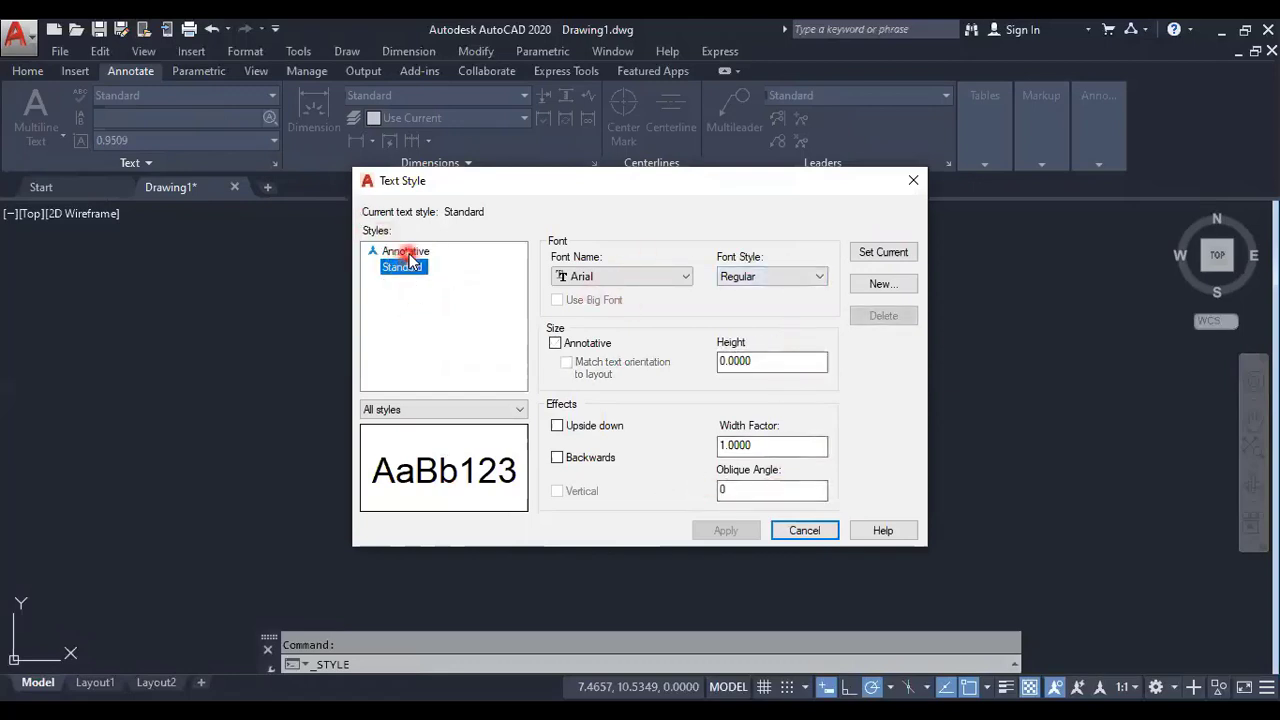
click(408, 253)
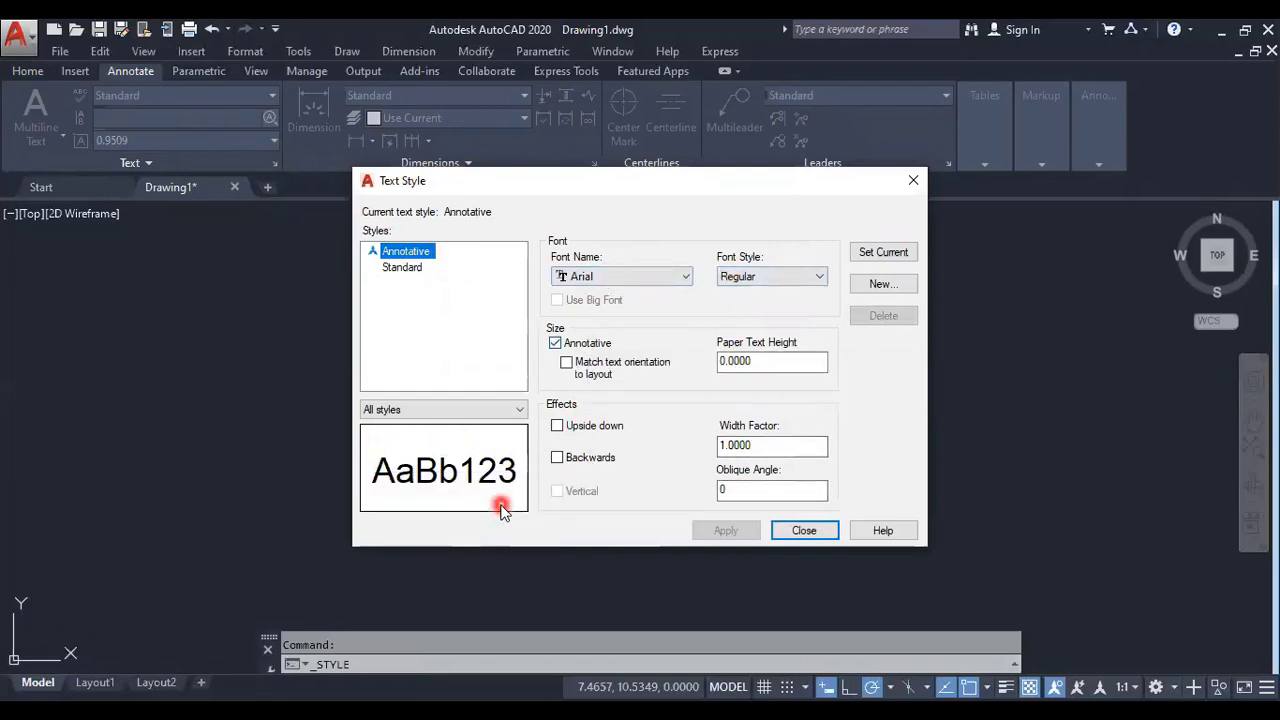
click(420, 268)
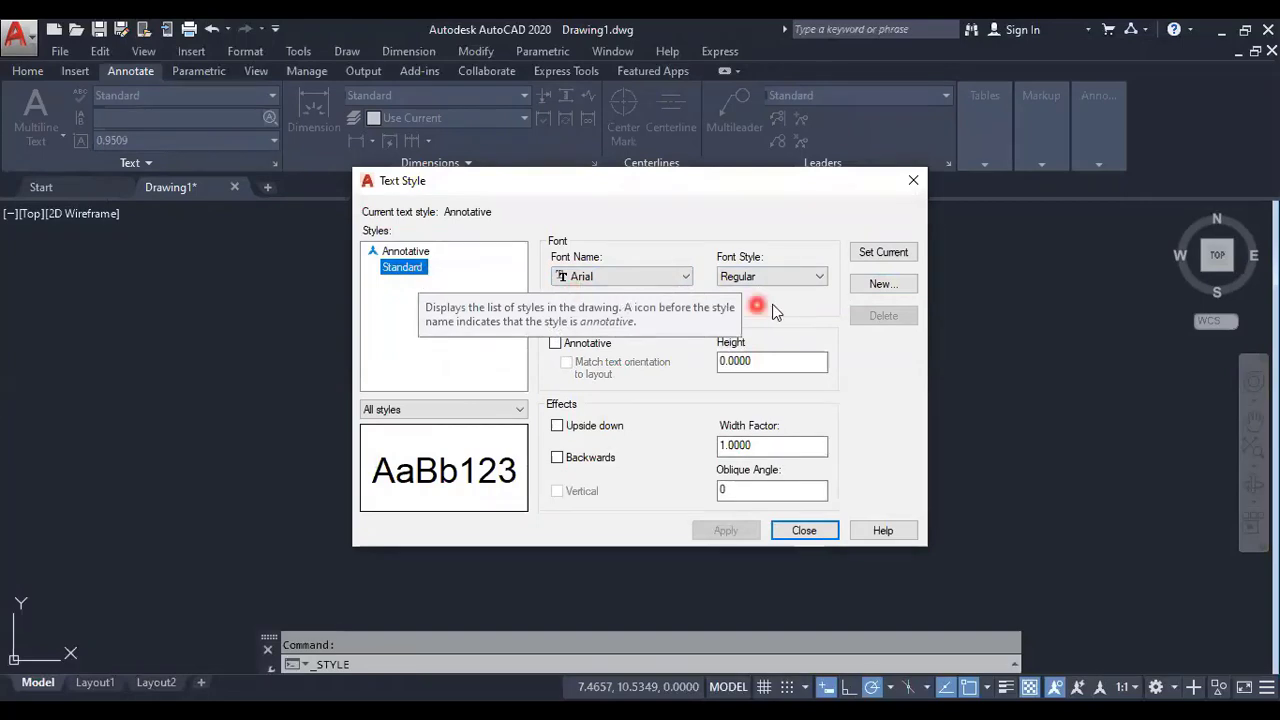
- Create a new text style called 'My-text-style'
click(901, 286)
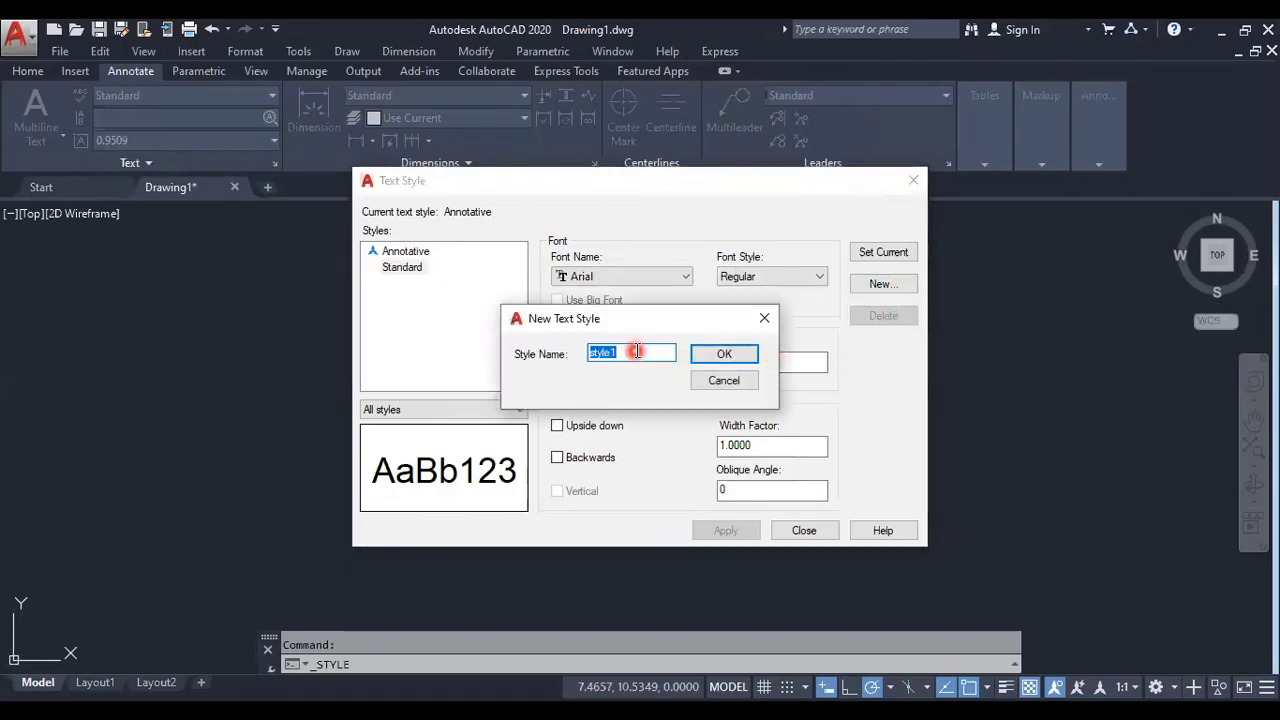
text(My-text-)
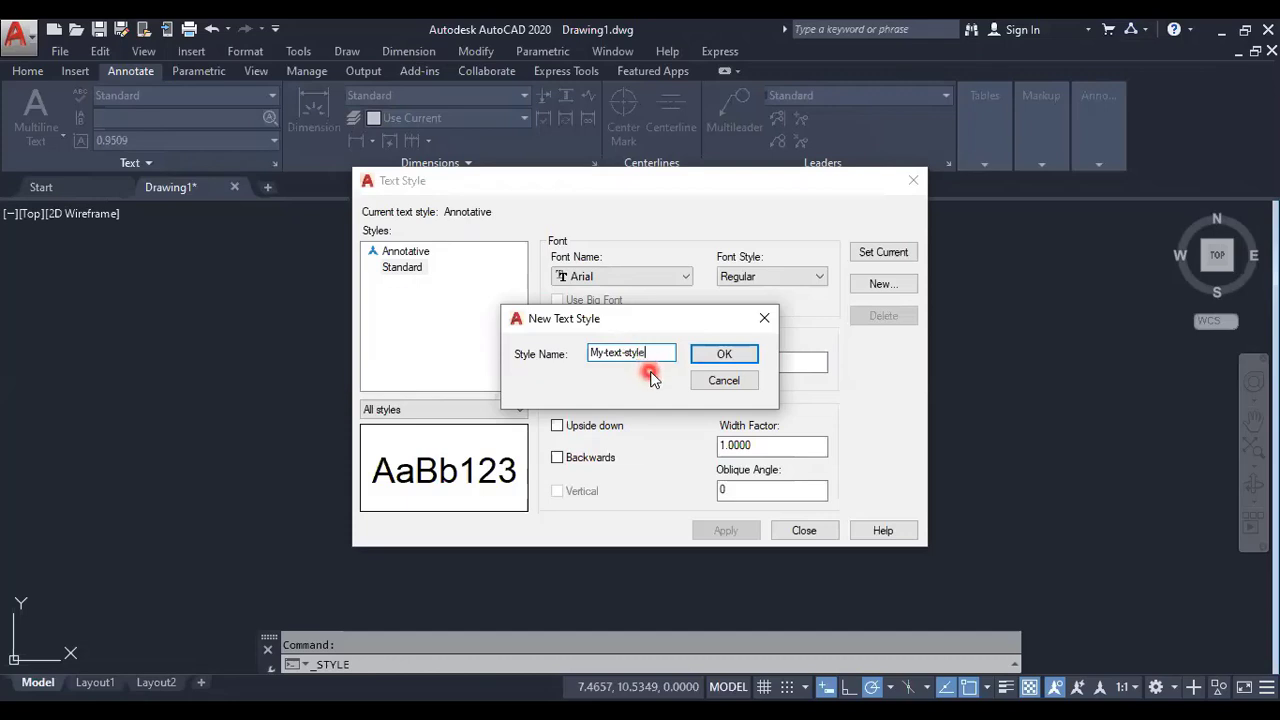
click(724, 354)
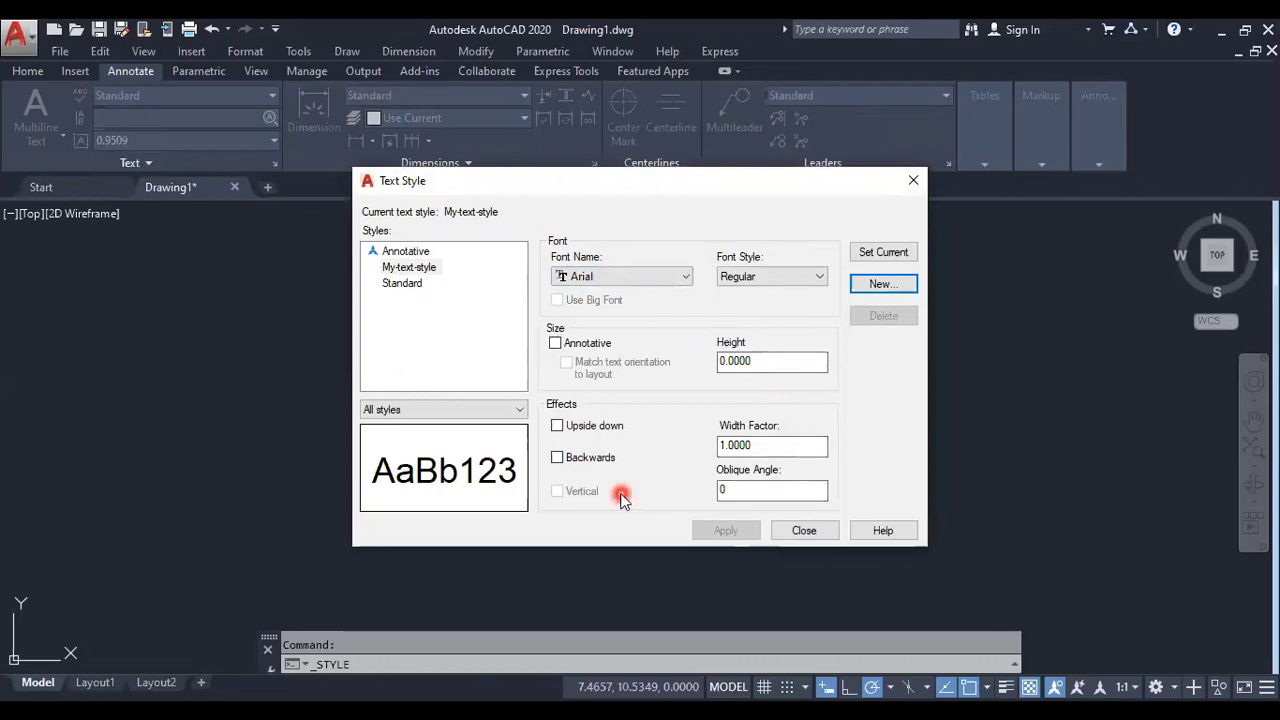
- Change My-text-style's font from Arial to Times New Roman
click(673, 279)
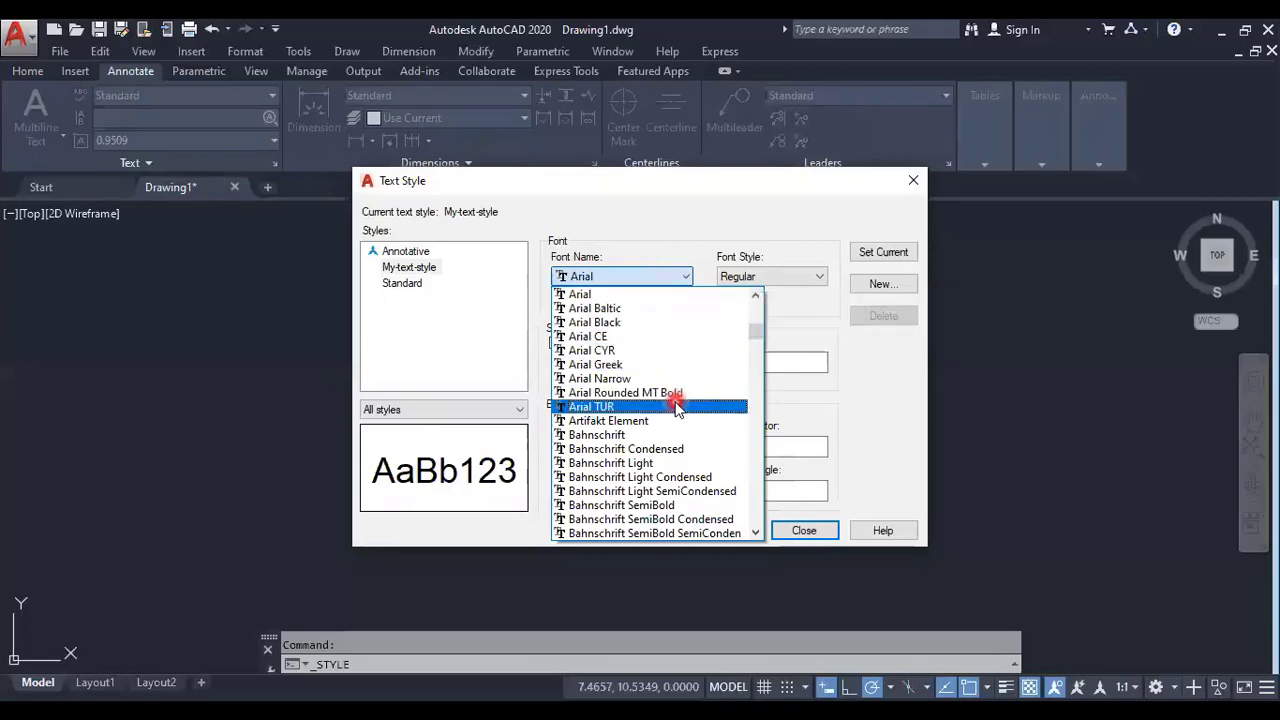
scroll(677, 435, down, 2)
scroll(675, 443, down, 1)
scroll(675, 443, down, 2)
scroll(675, 445, down, 3)
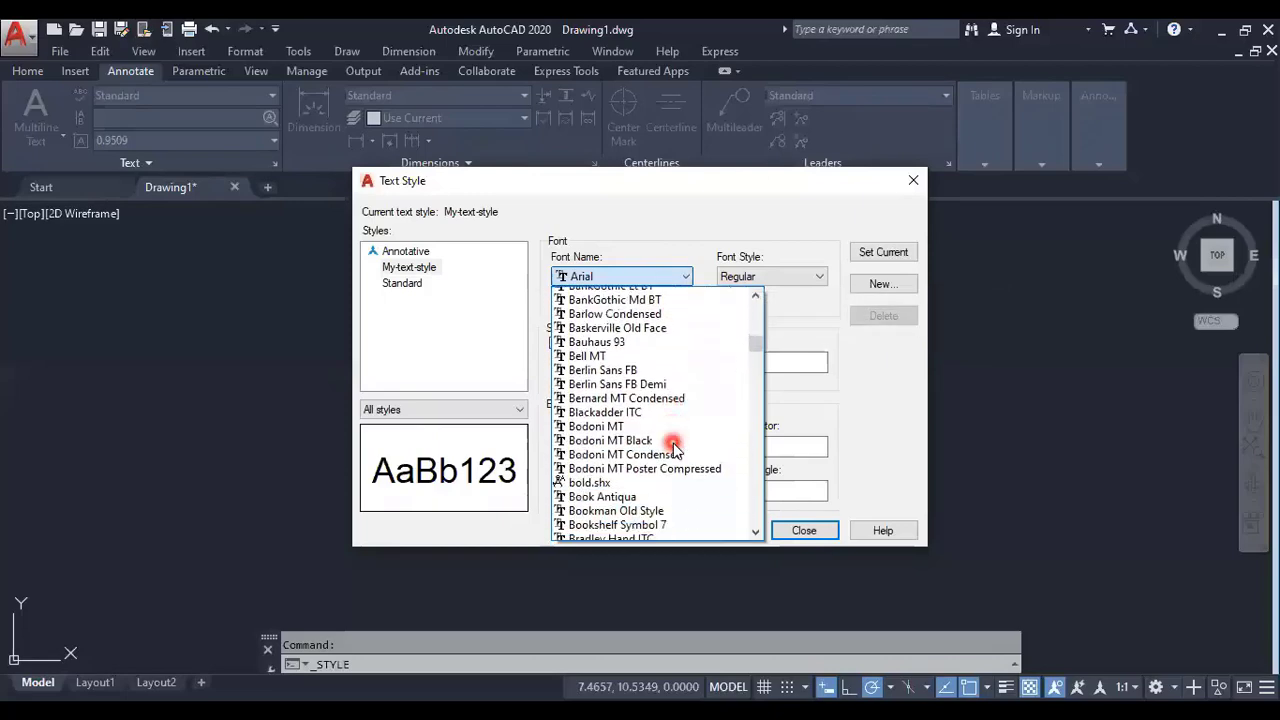
scroll(675, 448, down, 3)
scroll(673, 447, down, 2)
scroll(673, 446, down, 1)
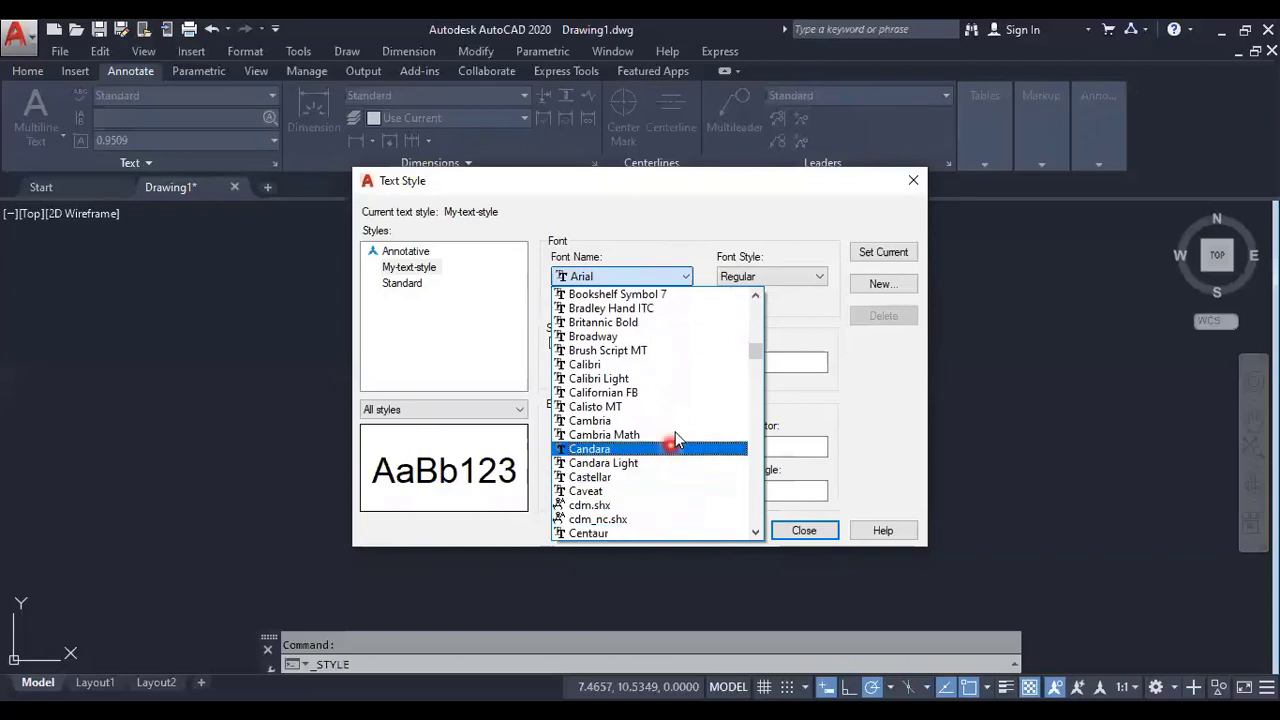
scroll(676, 435, down, 1)
scroll(677, 437, down, 3)
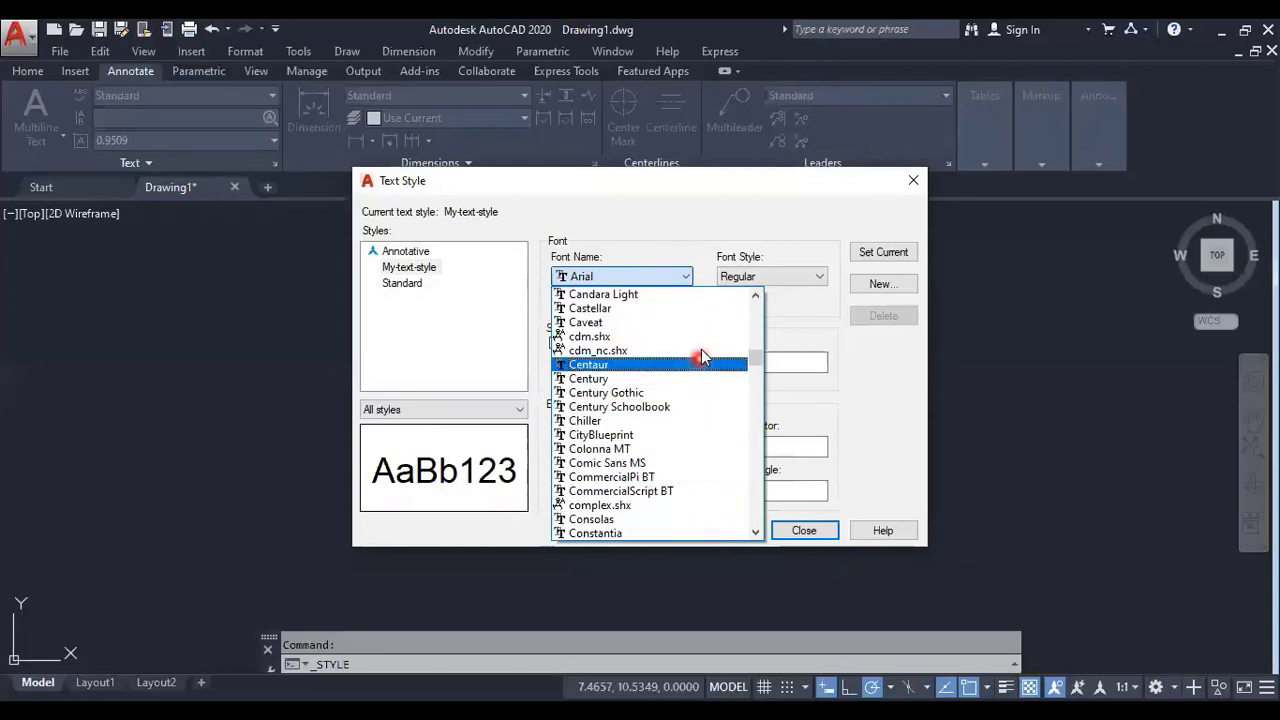
scroll(690, 408, up, 1)
scroll(690, 409, up, 1)
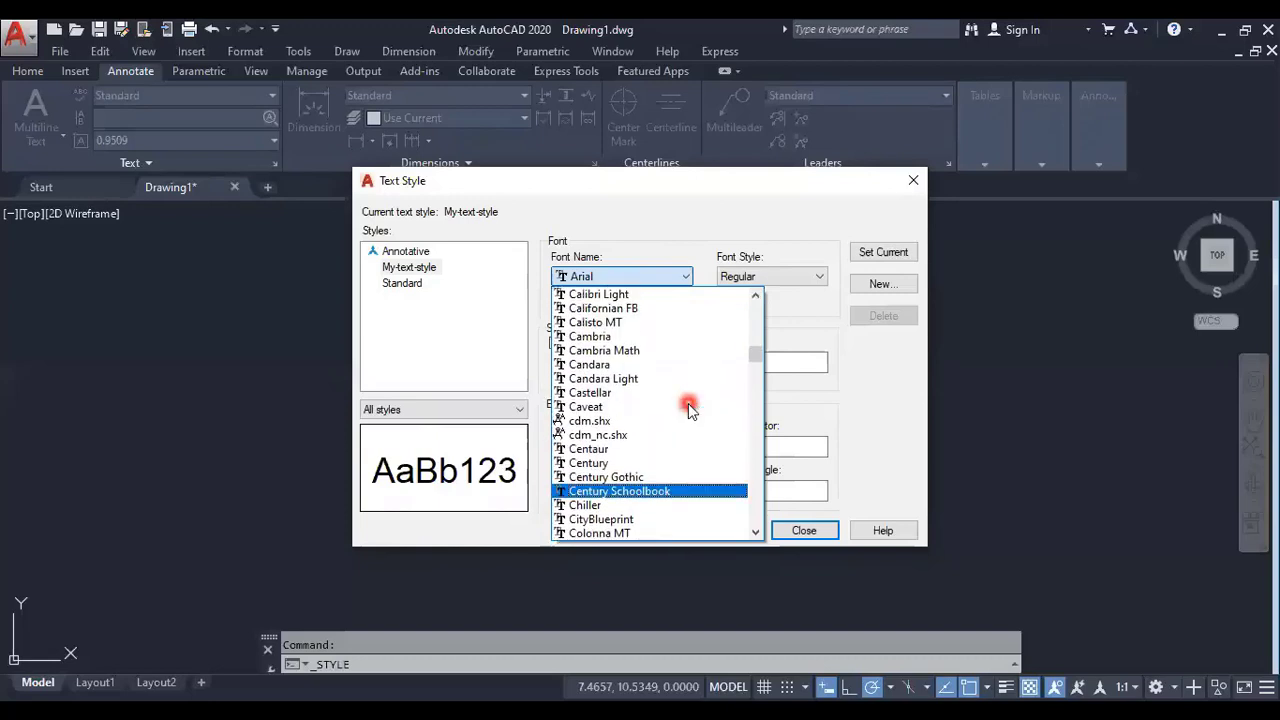
key(Home)
text(times)
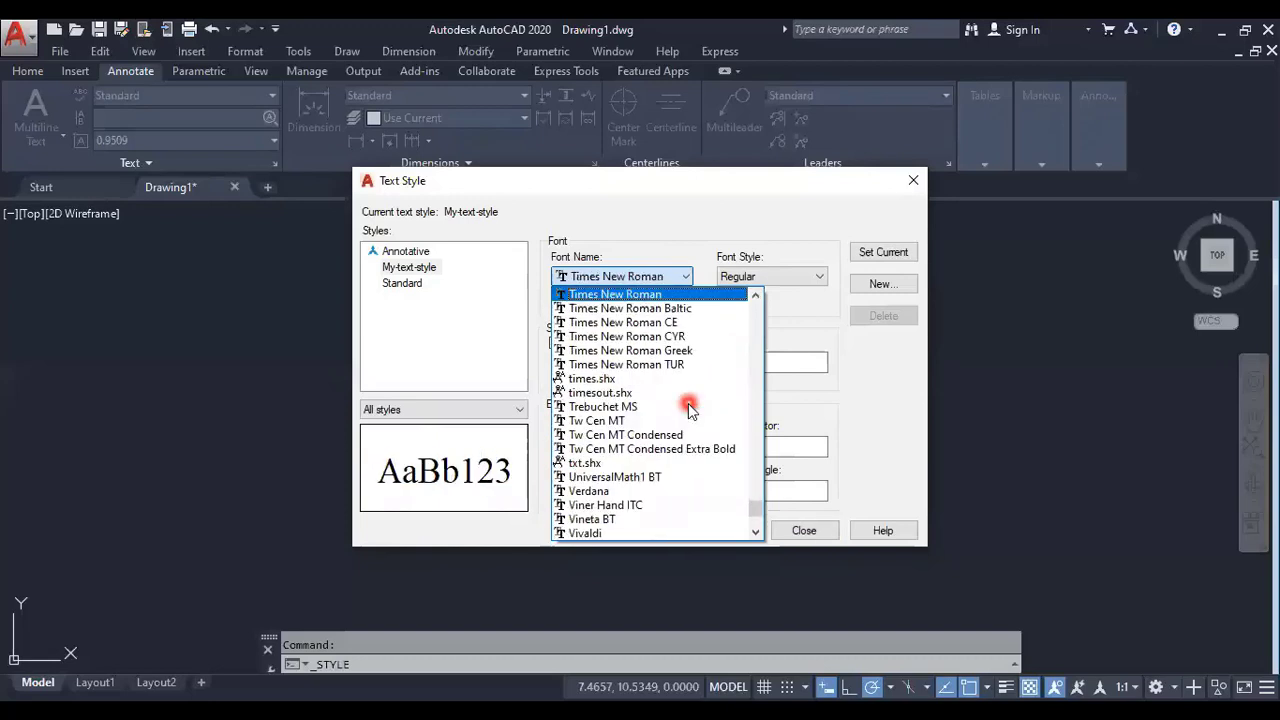
click(615, 294)
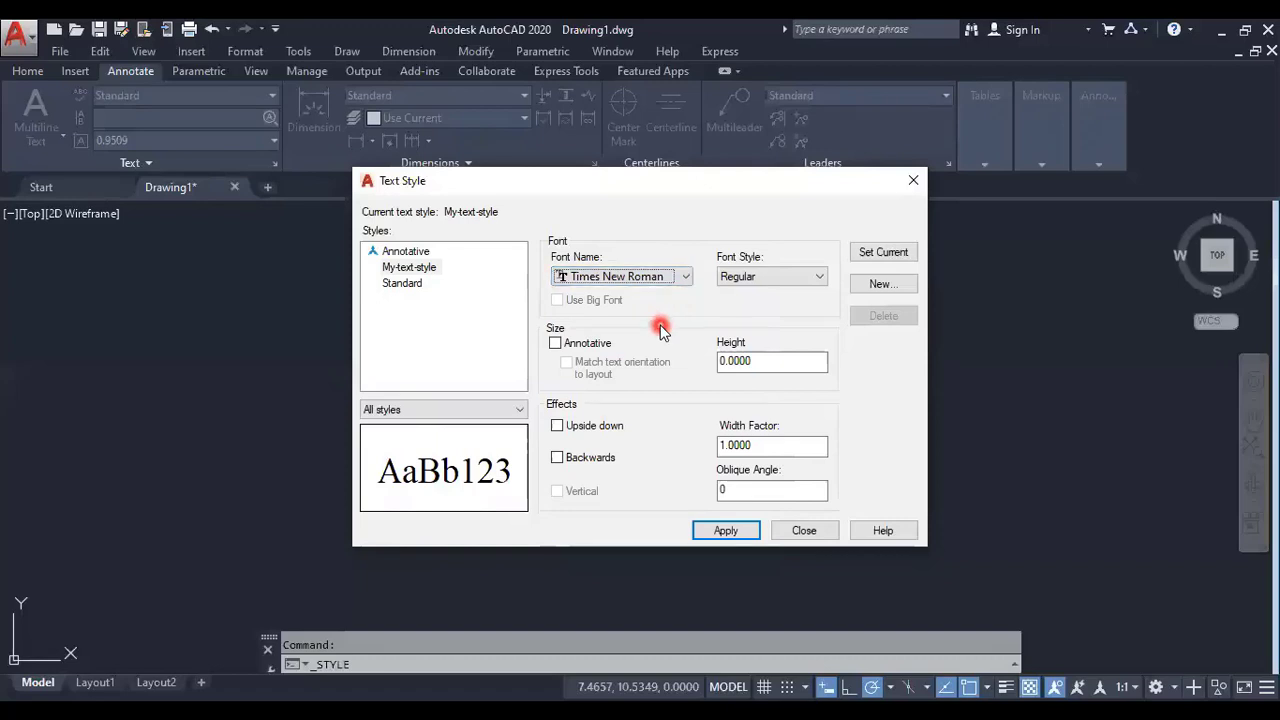
click(768, 281)
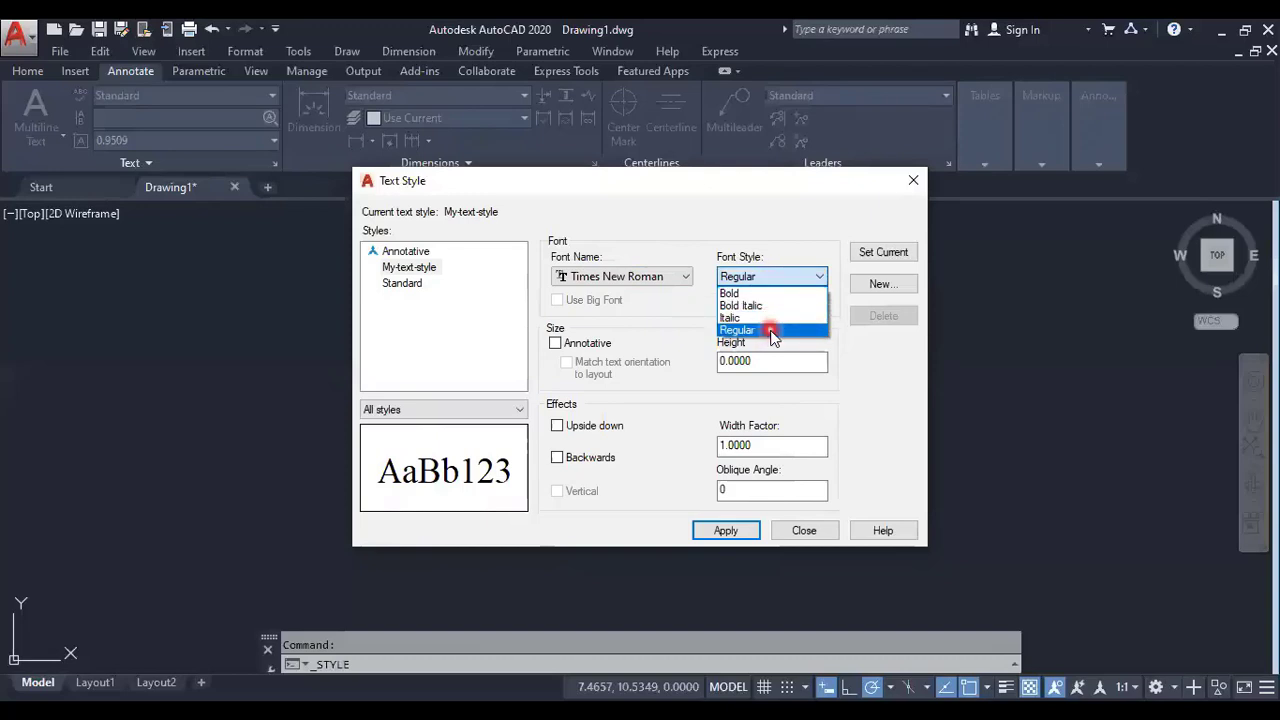
click(771, 328)
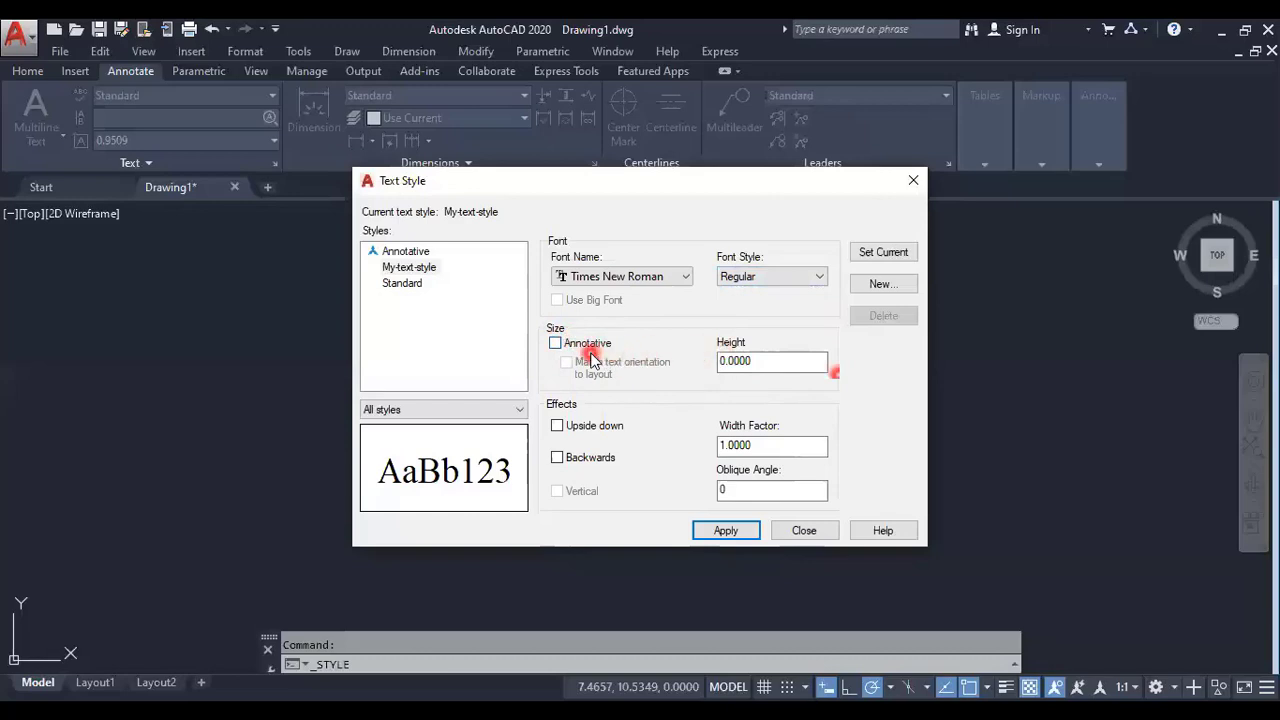
click(721, 358)
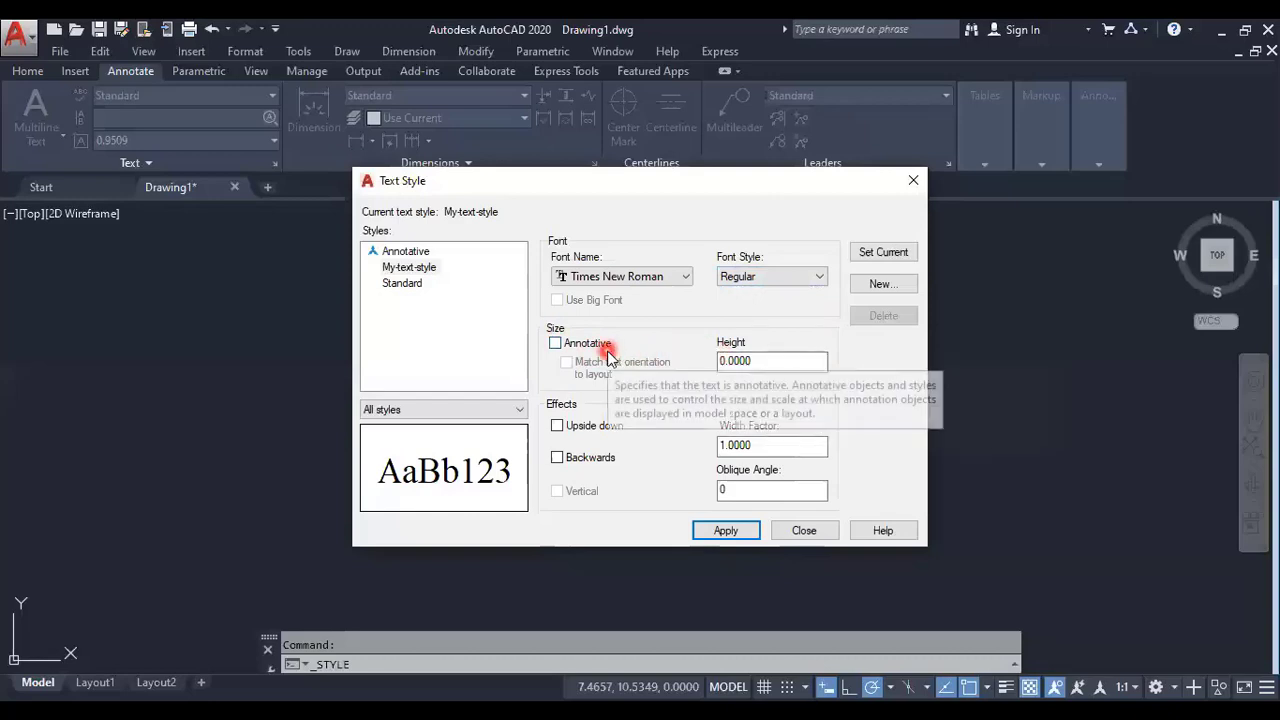
mouse_move(588, 343)
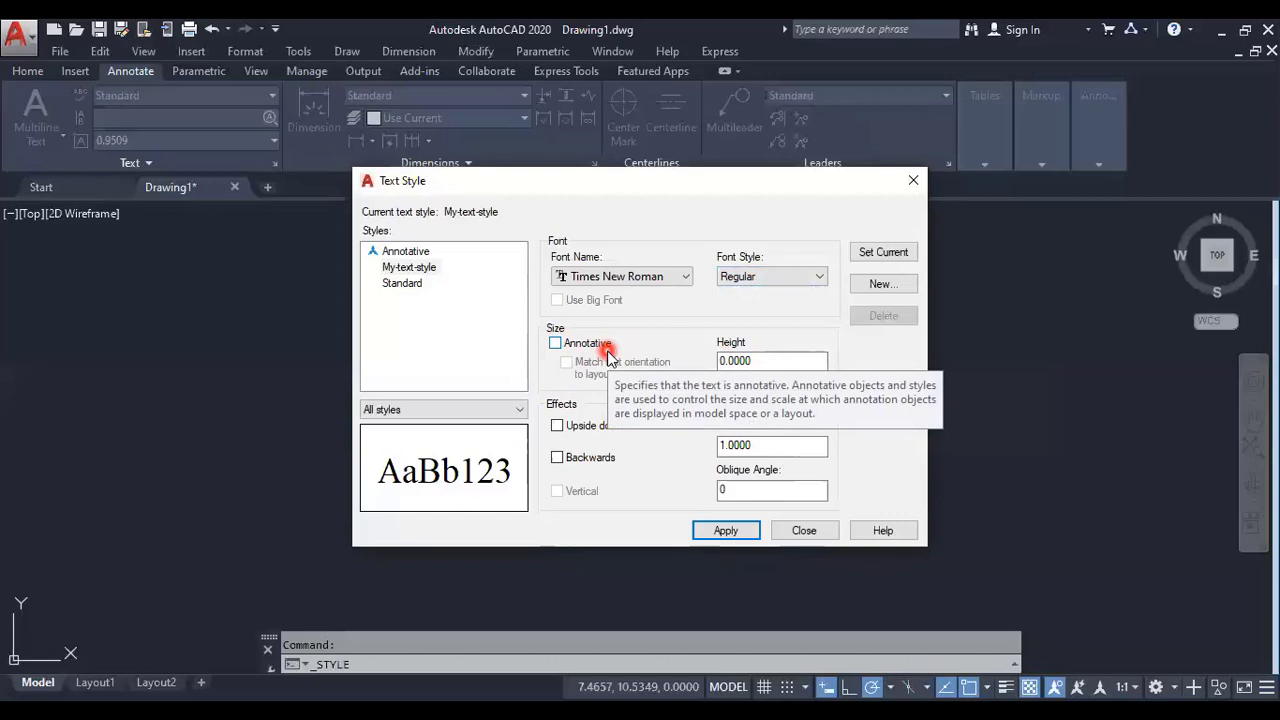
click(771, 363)
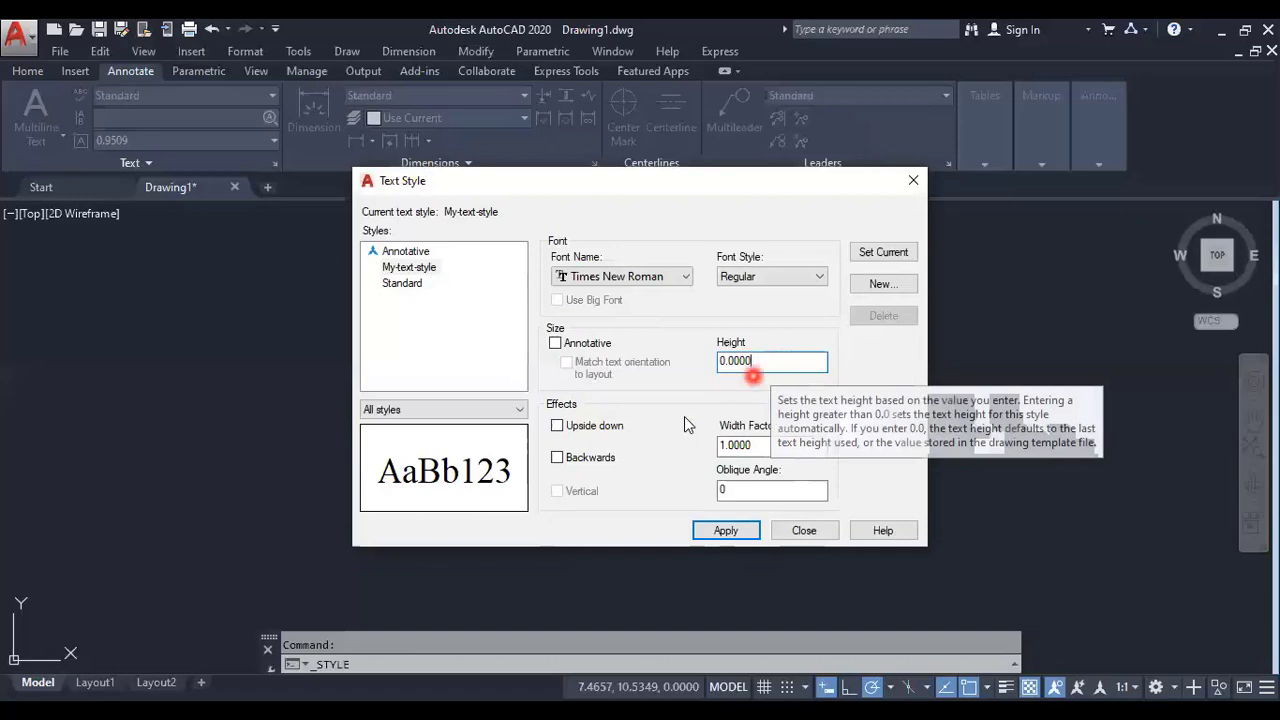
click(597, 430)
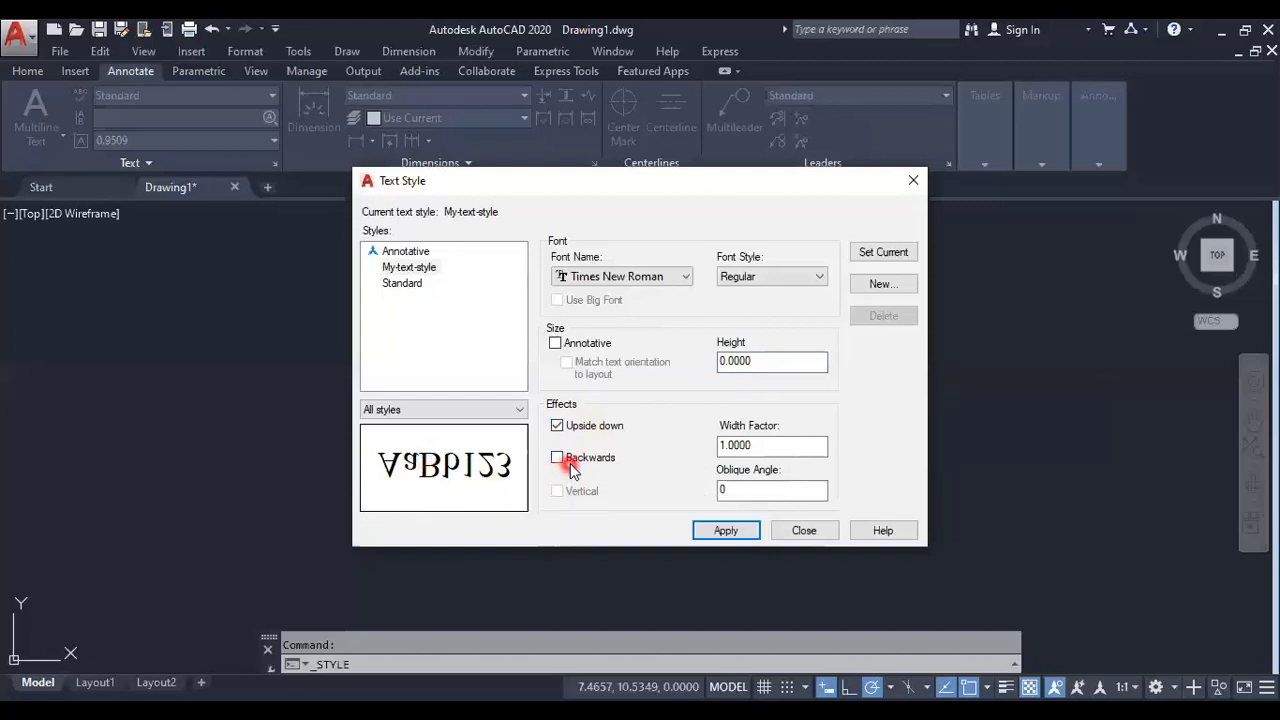
click(571, 462)
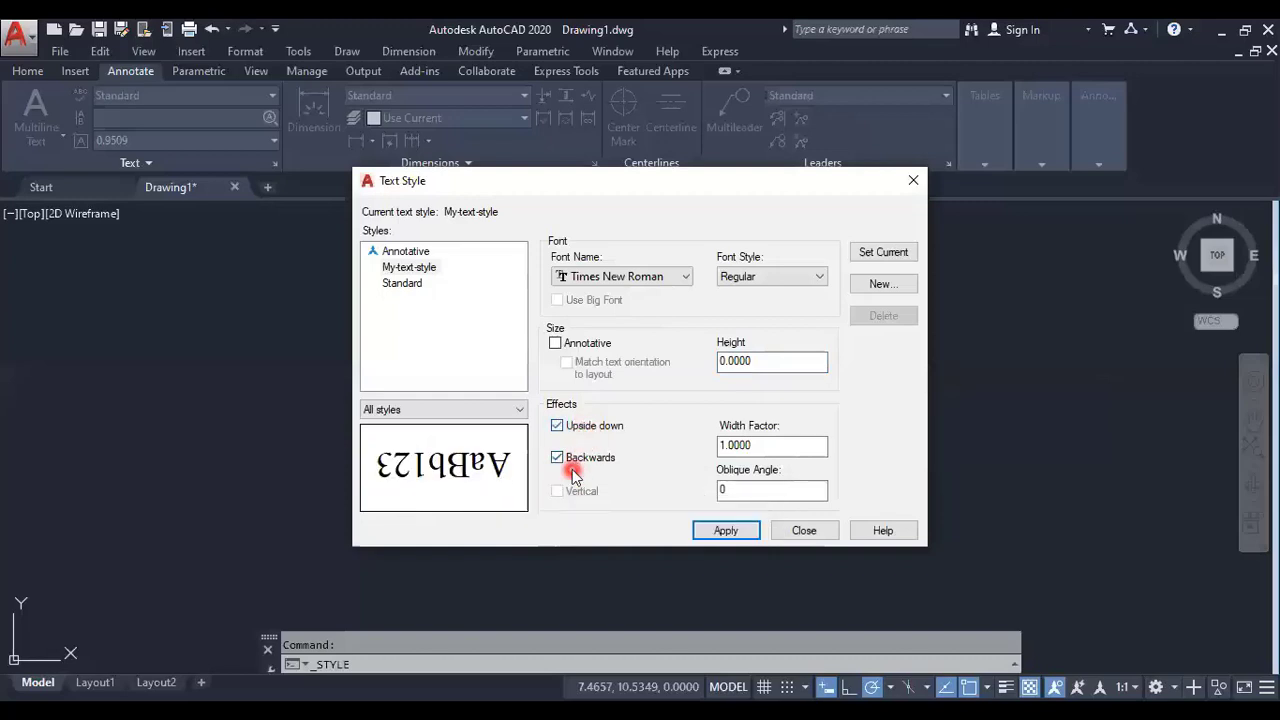
click(585, 428)
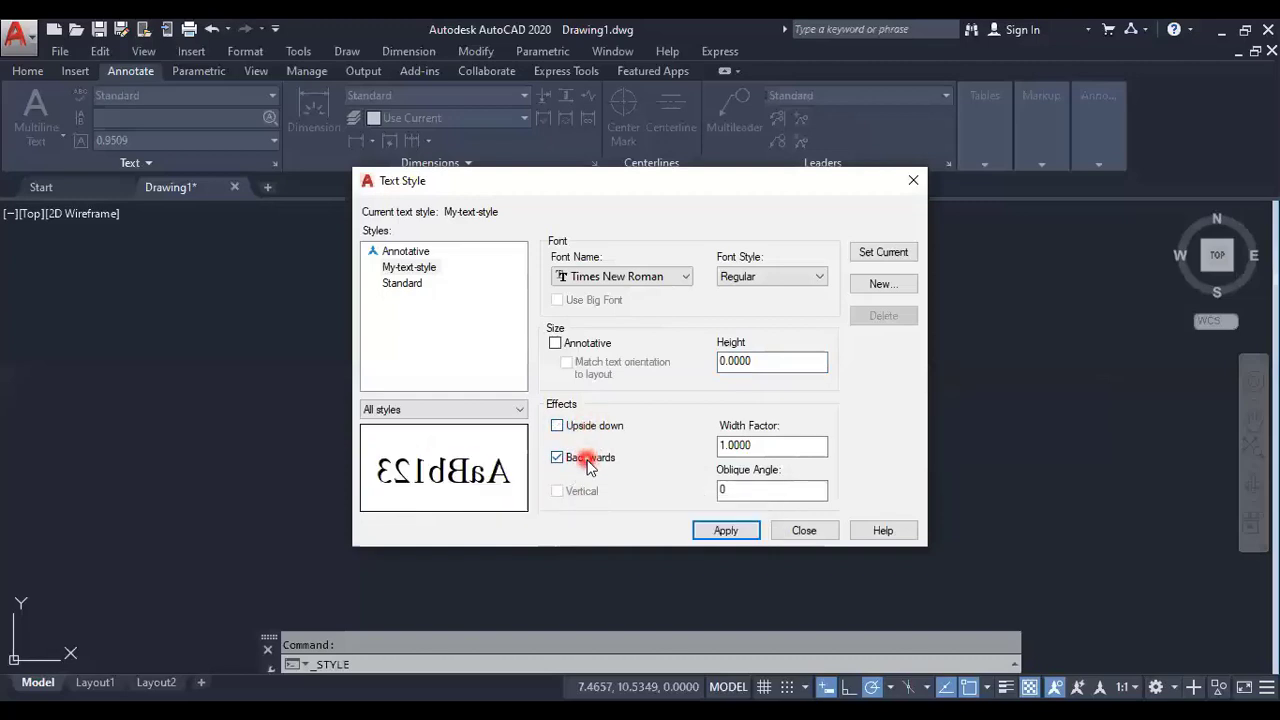
click(590, 458)
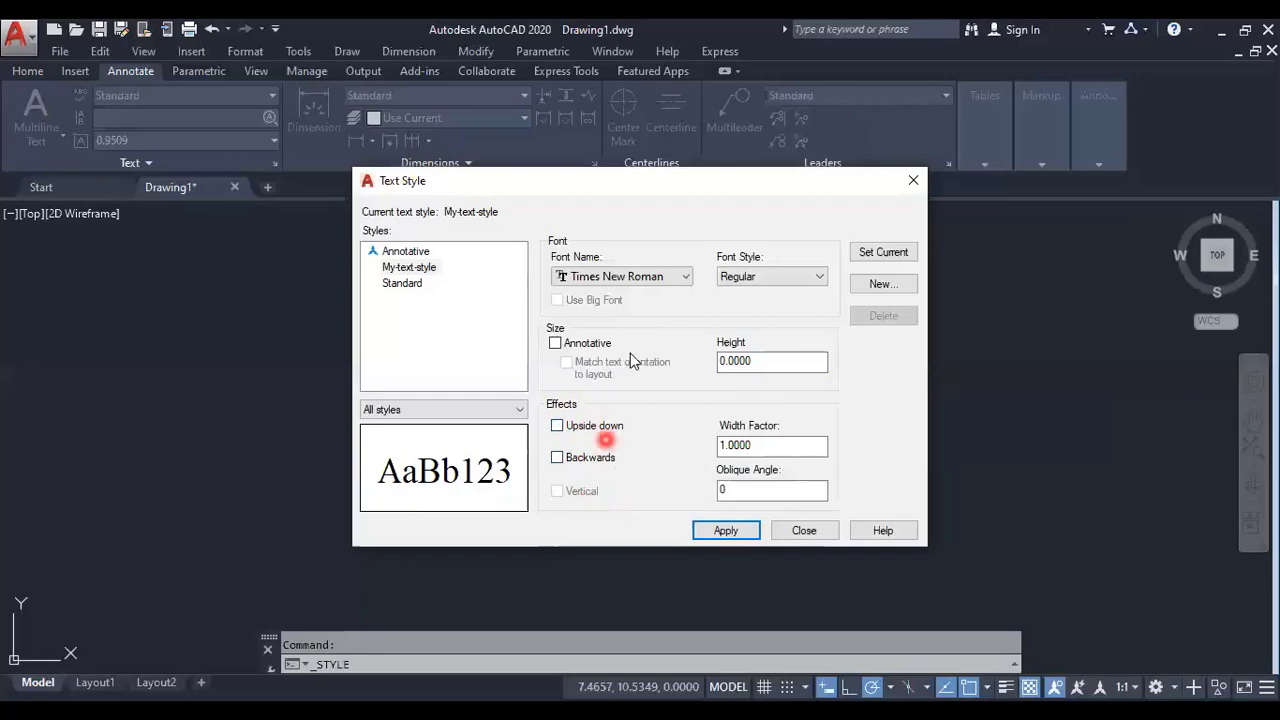
click(670, 282)
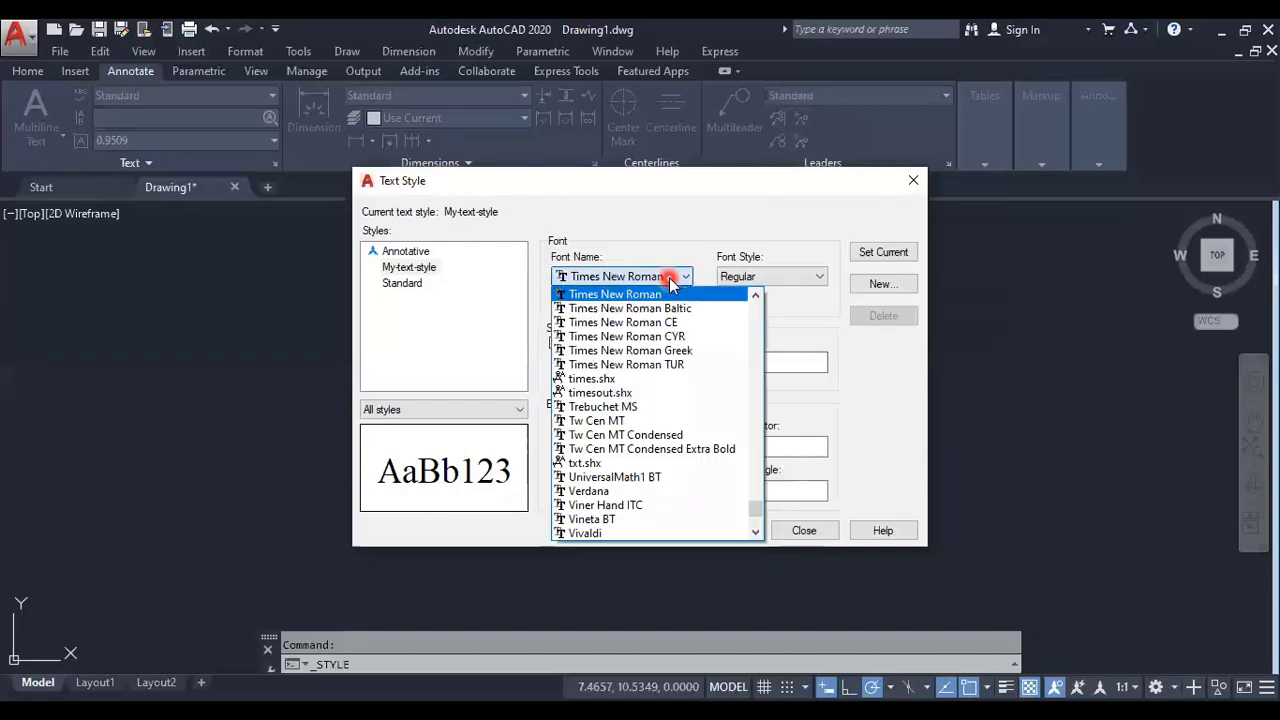
click(632, 380)
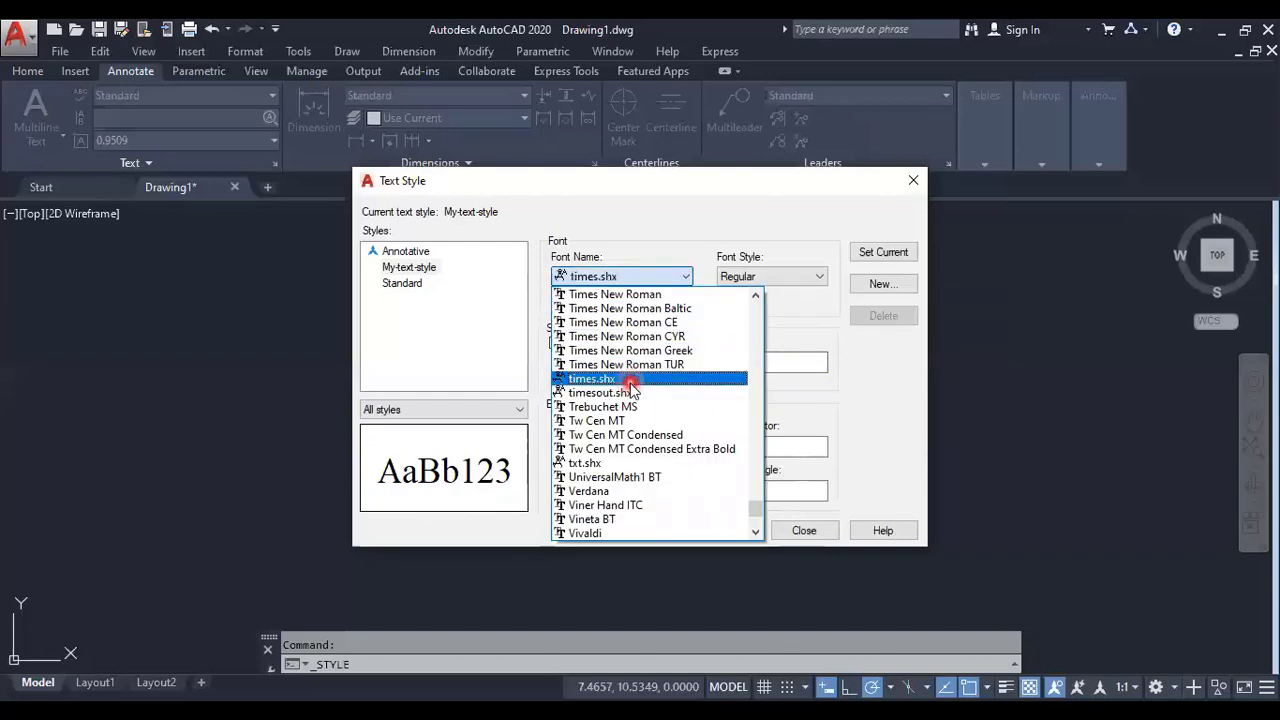
click(648, 282)
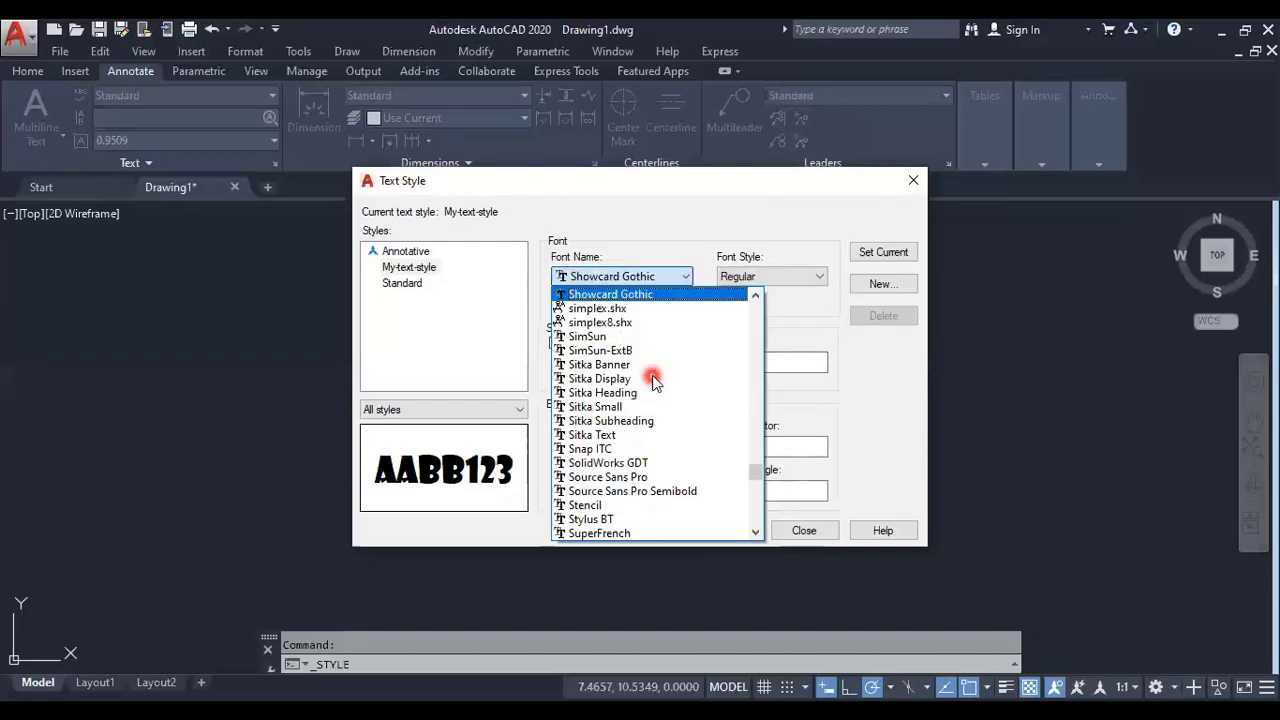
click(668, 310)
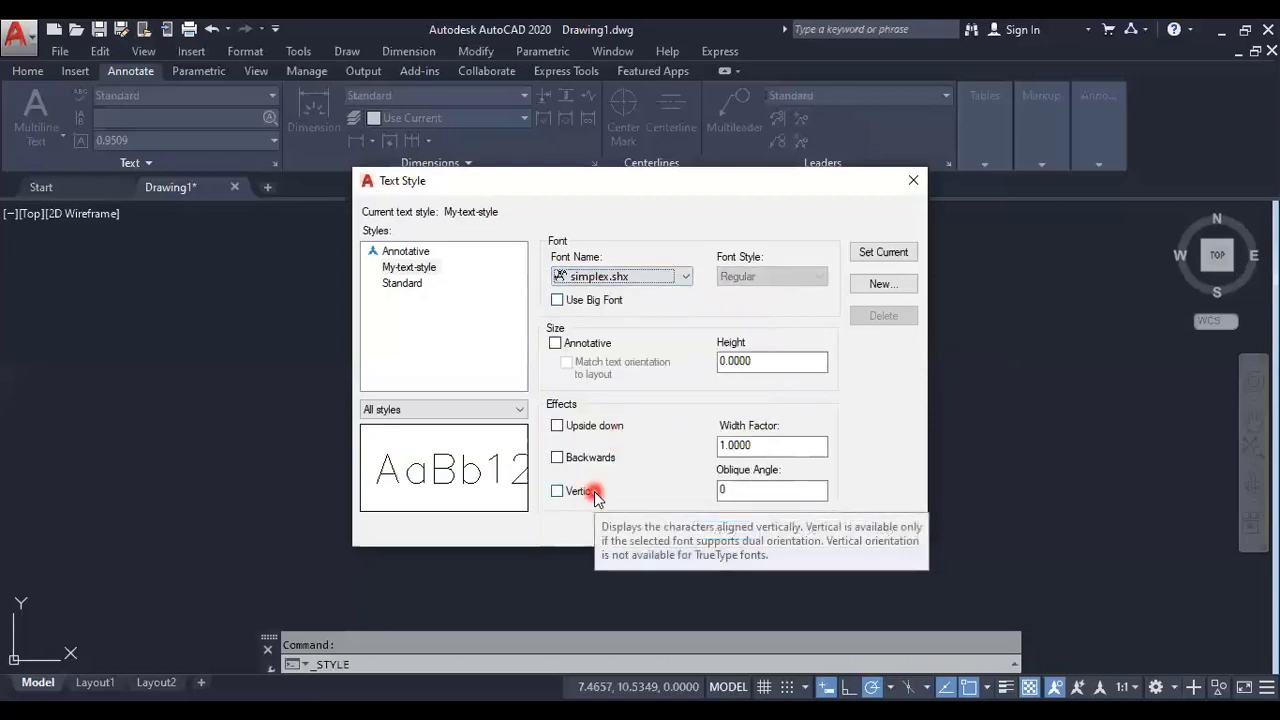
click(557, 491)
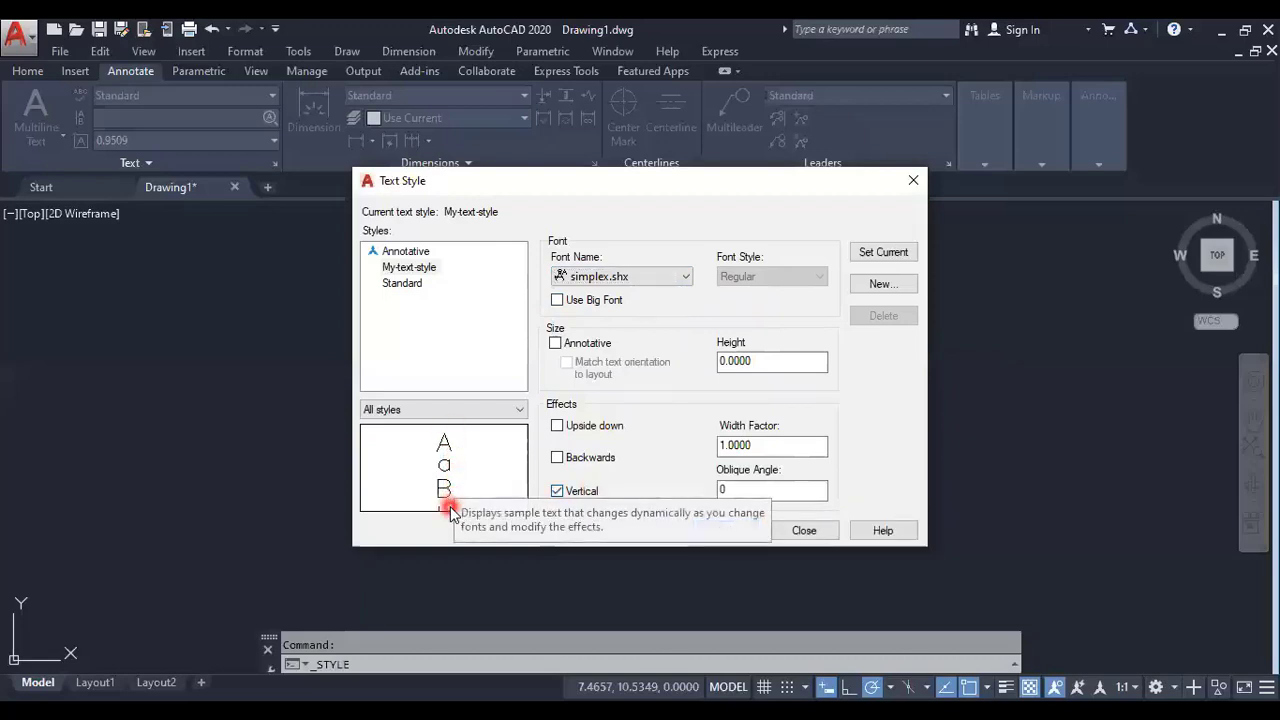
click(680, 276)
click(652, 311)
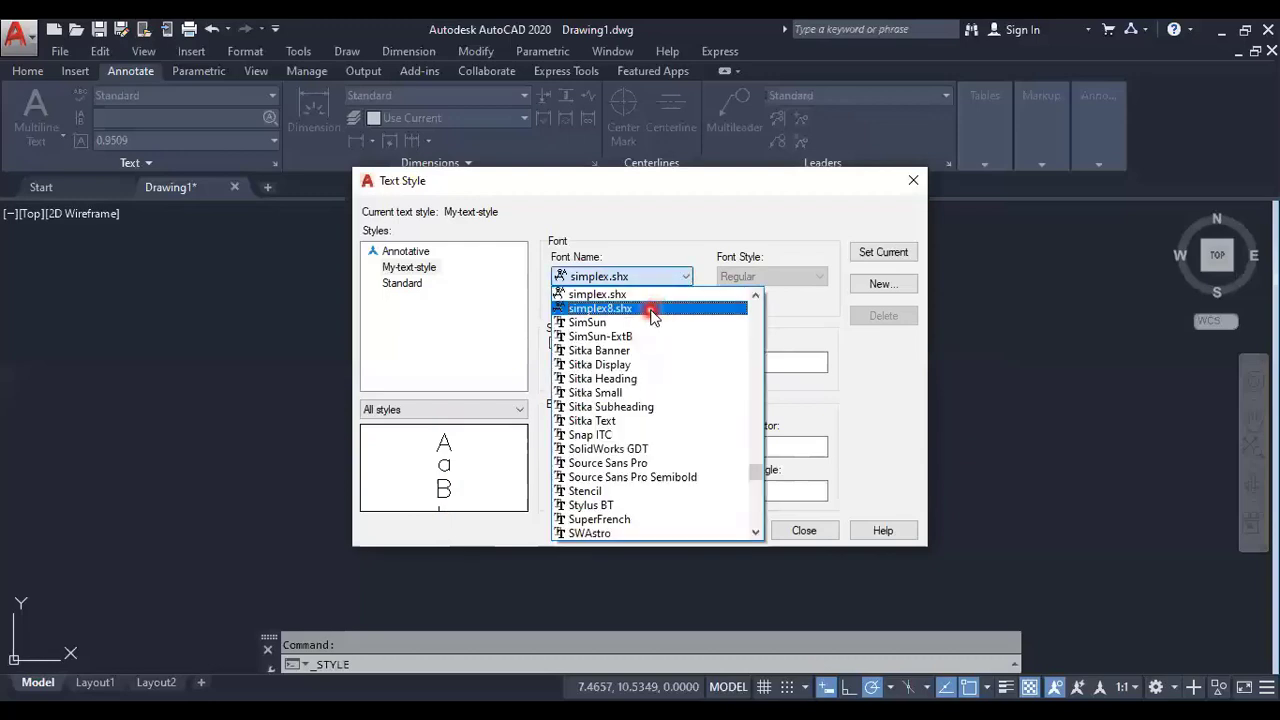
text(times)
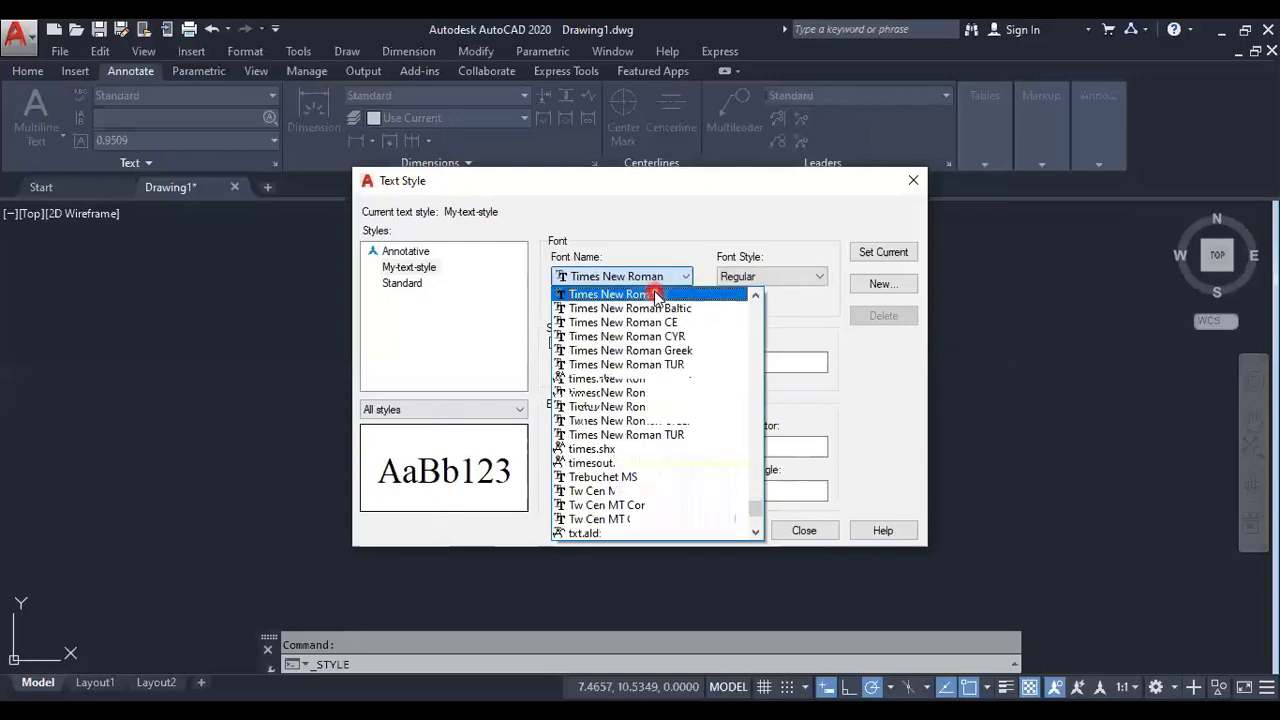
click(656, 294)
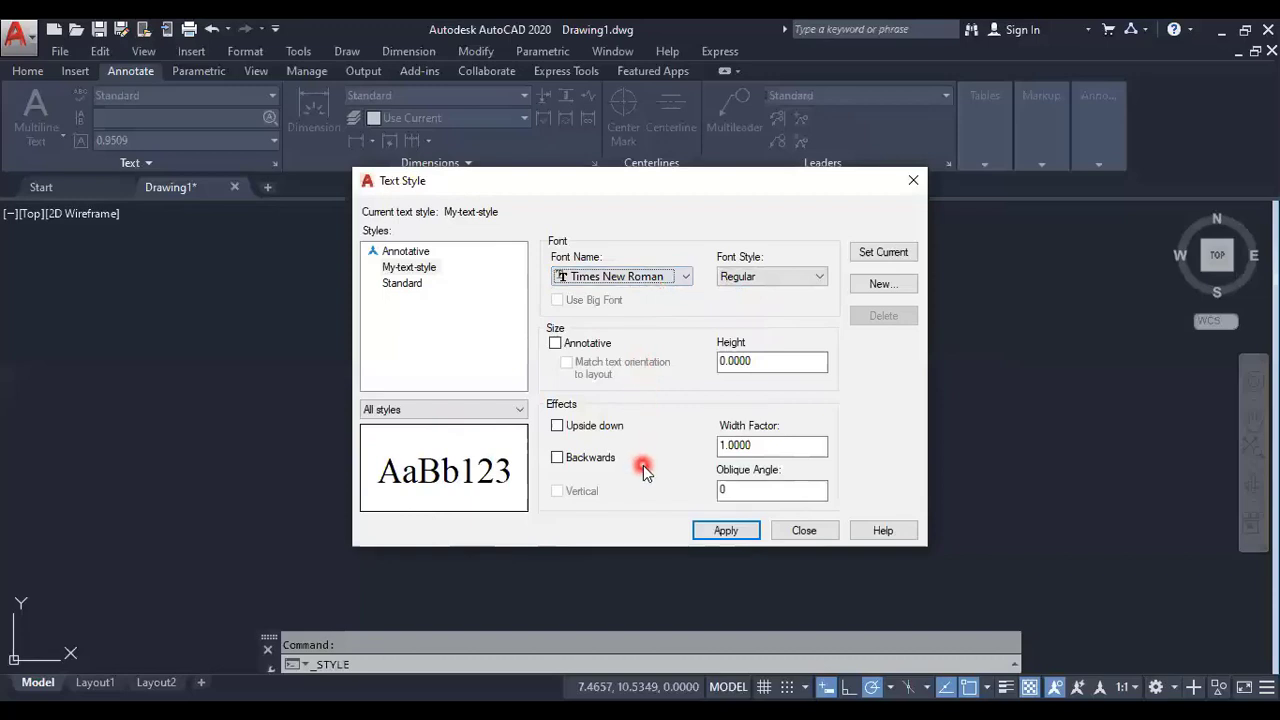
- Give My-text-style a width factor of 1.2, leaving the oblique angle at 0 after trying 45
click(766, 449)
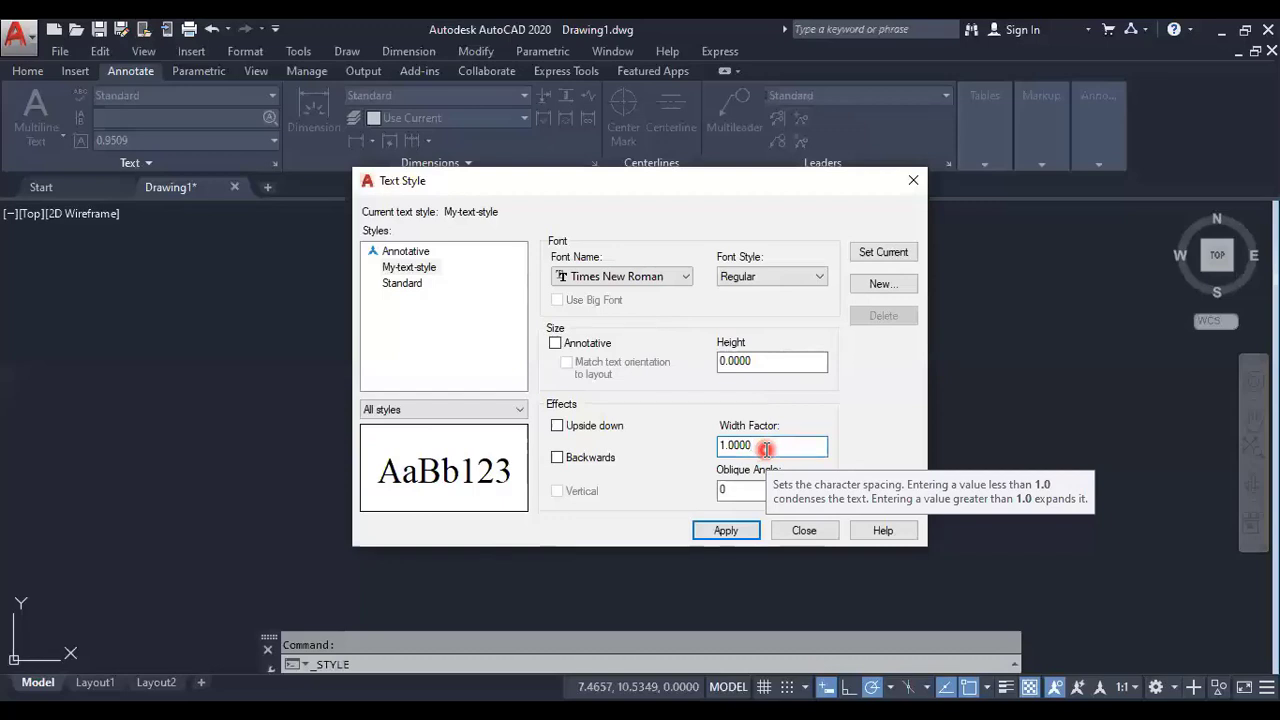
key(BackSpace)
key(BackSpace)
key(BackSpace)
key(BackSpace)
key(BackSpace)
key(BackSpace)
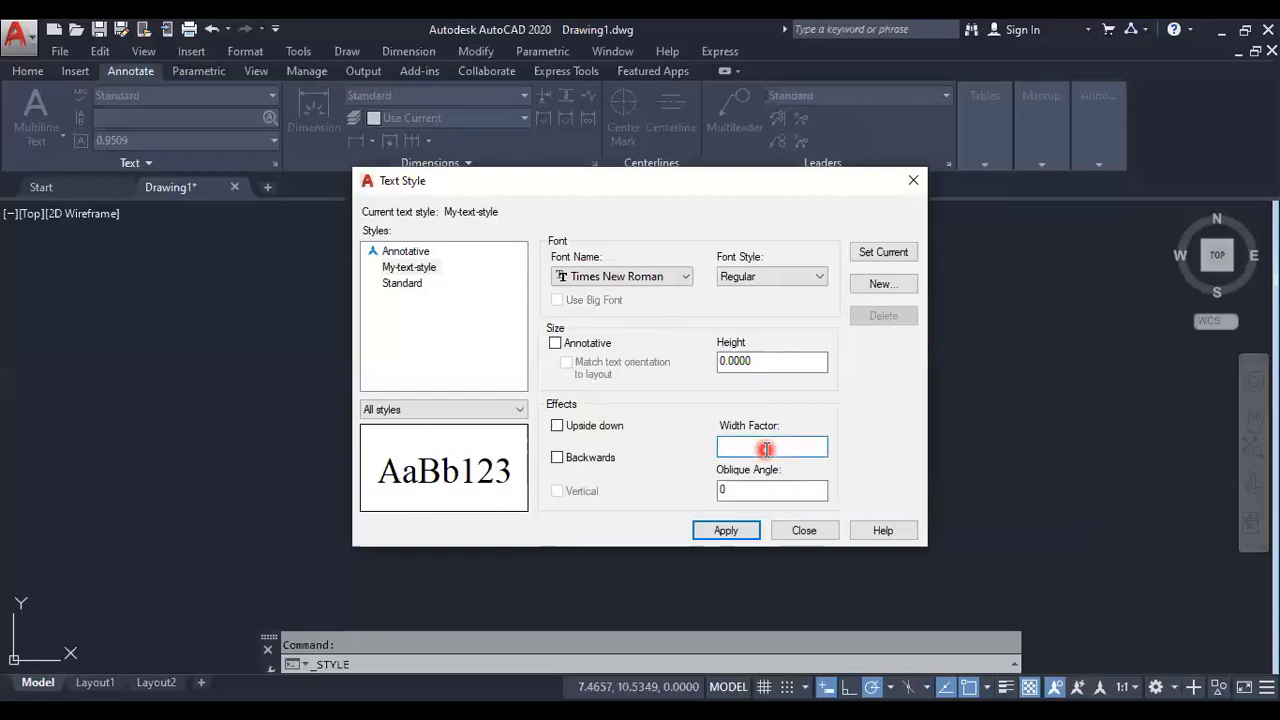
text(.75)
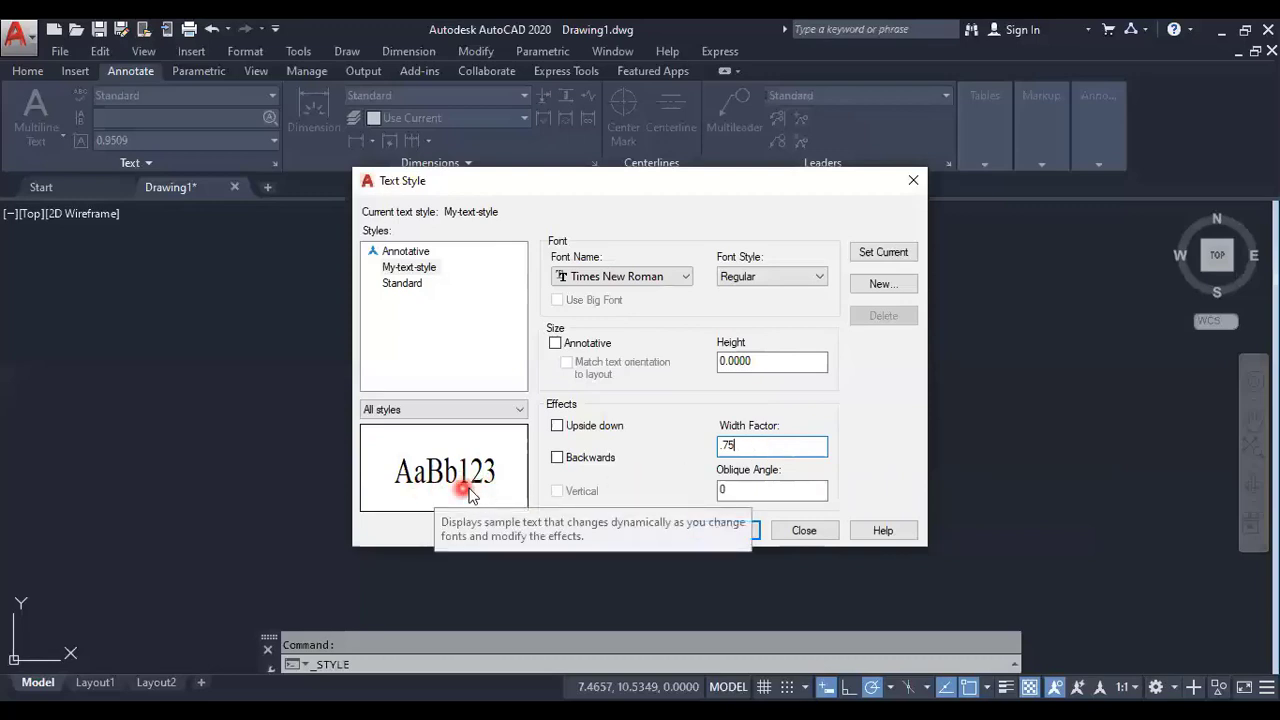
drag(780, 446, 694, 455)
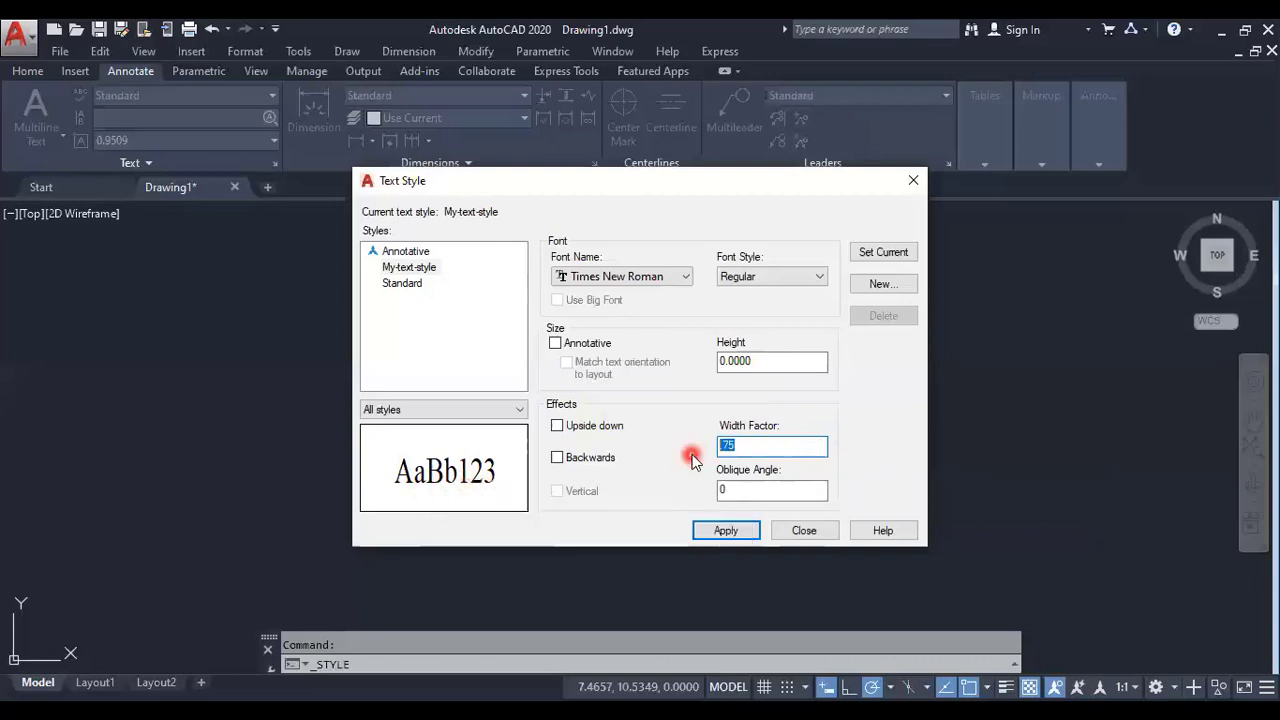
text(1.2)
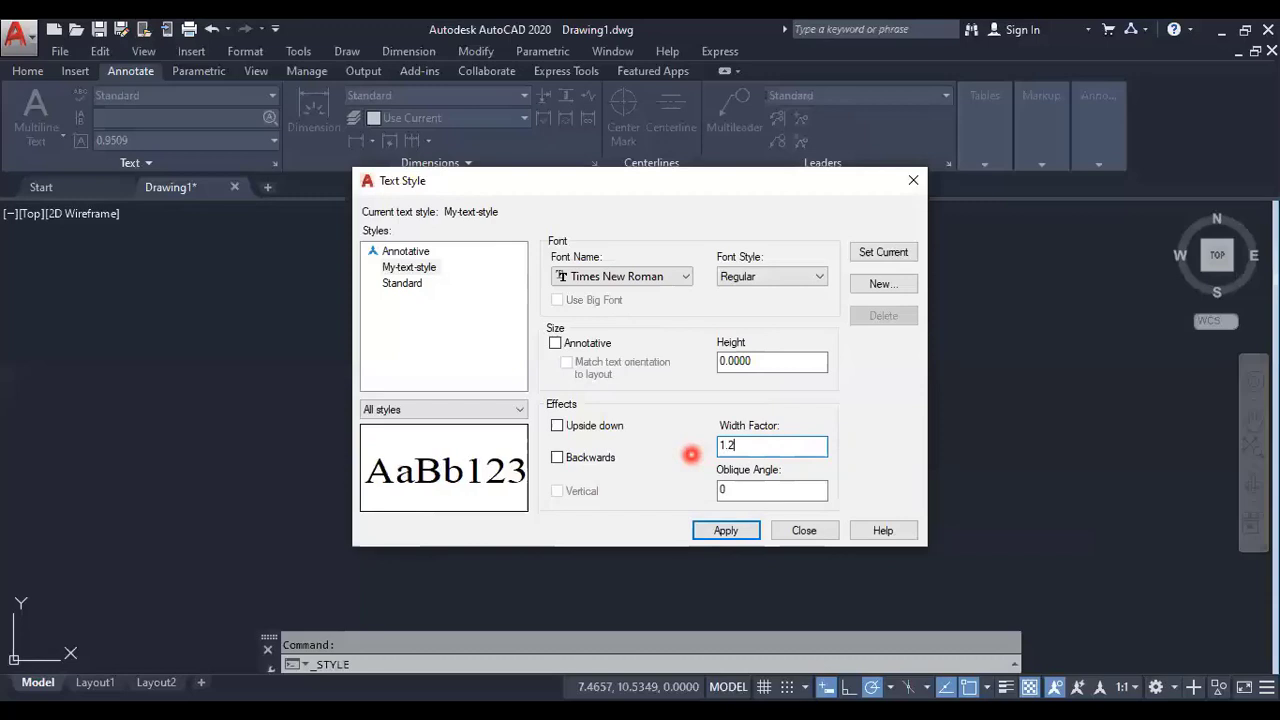
click(733, 487)
key(BackSpace)
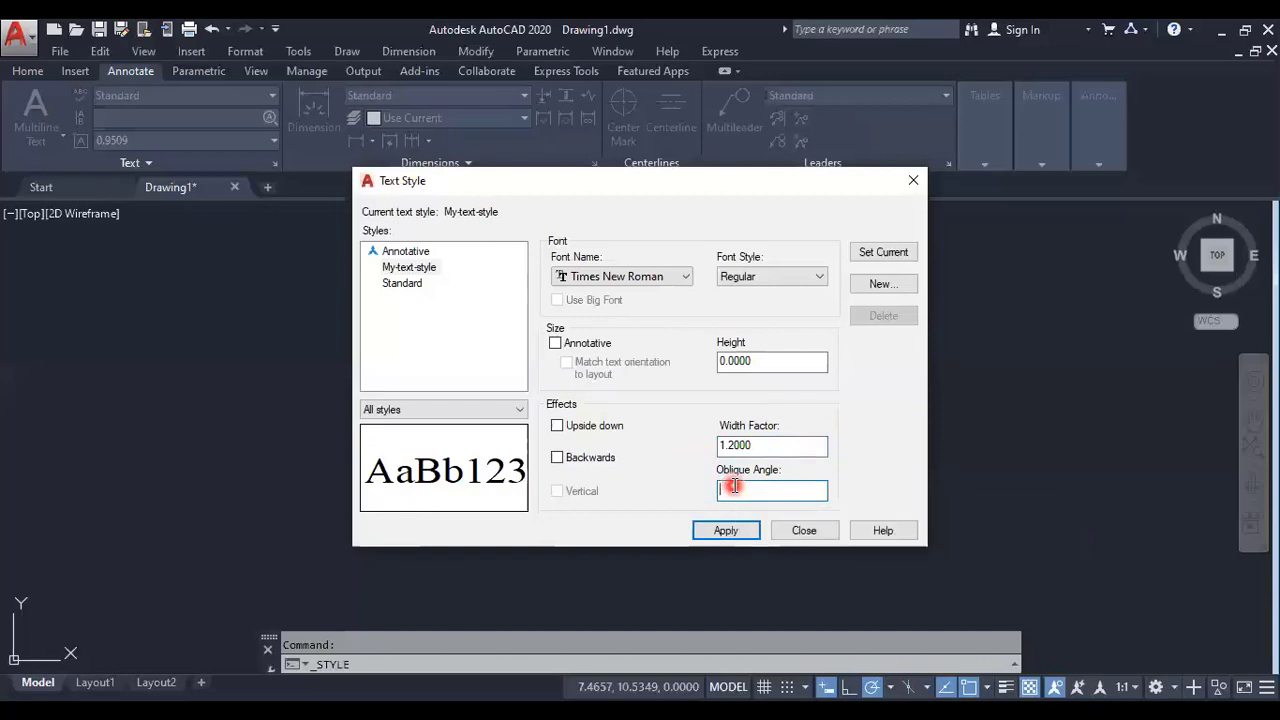
text(45)
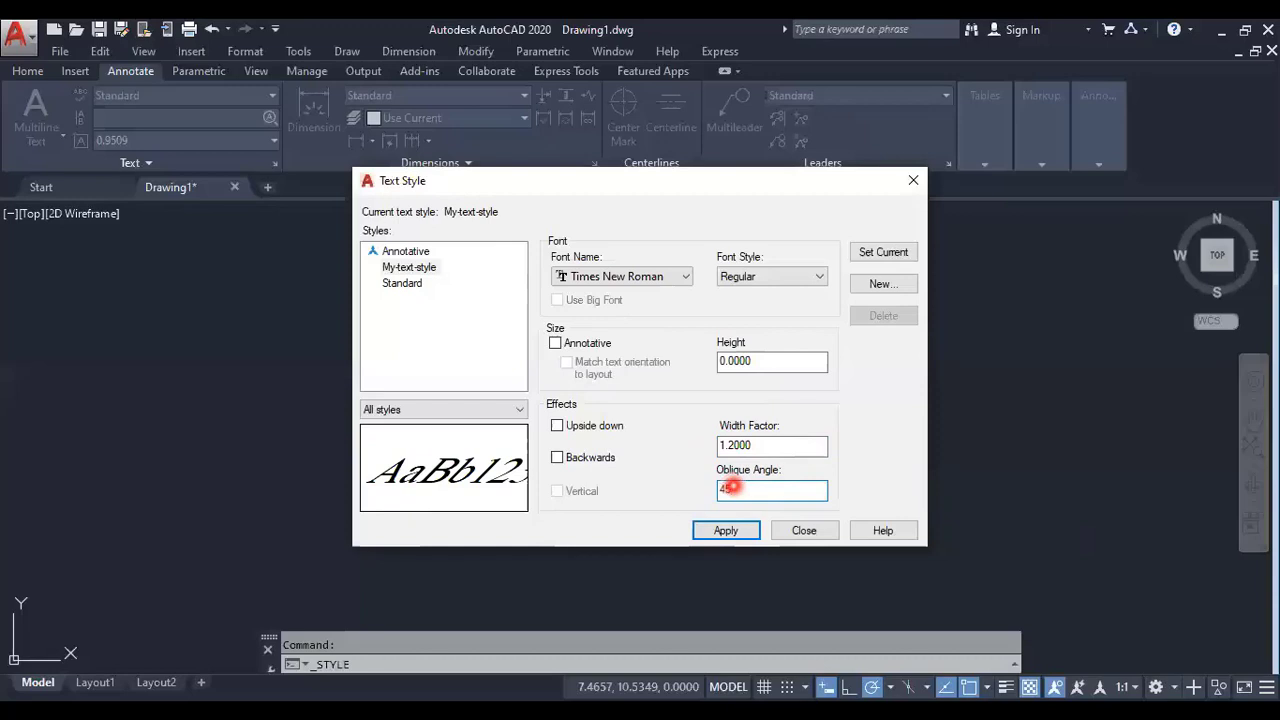
key(BackSpace)
key(BackSpace)
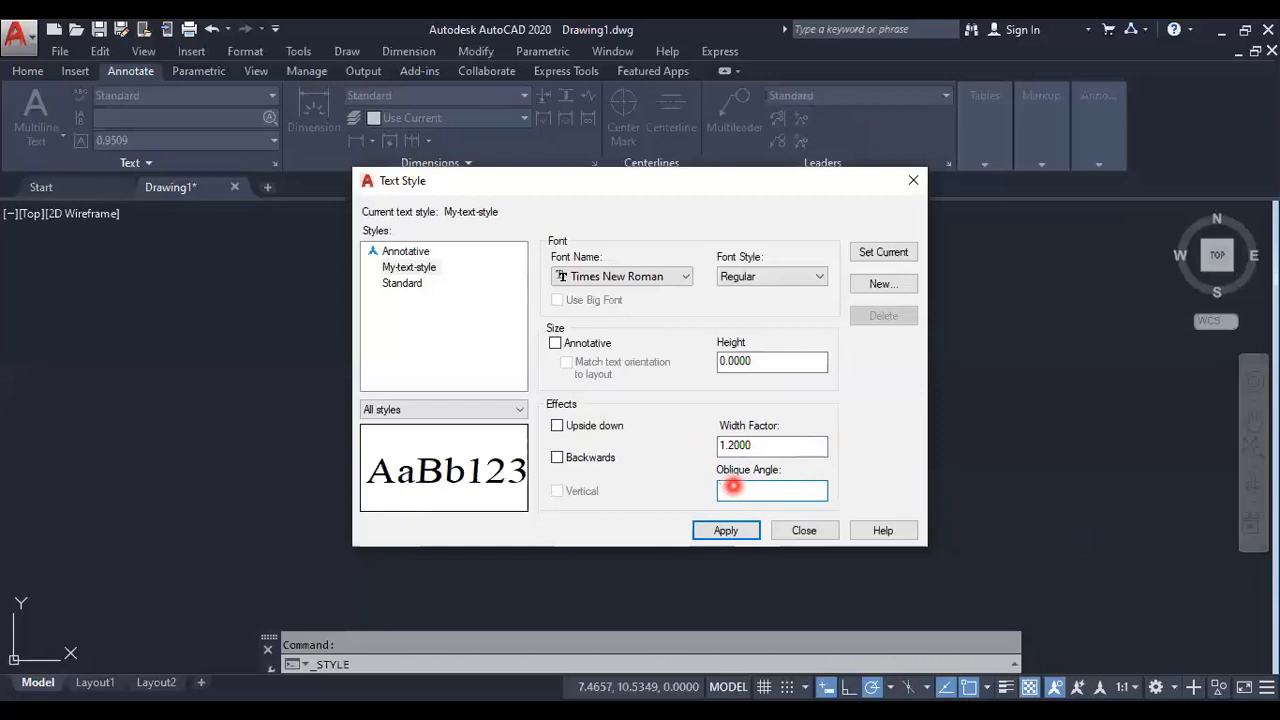
text(0)
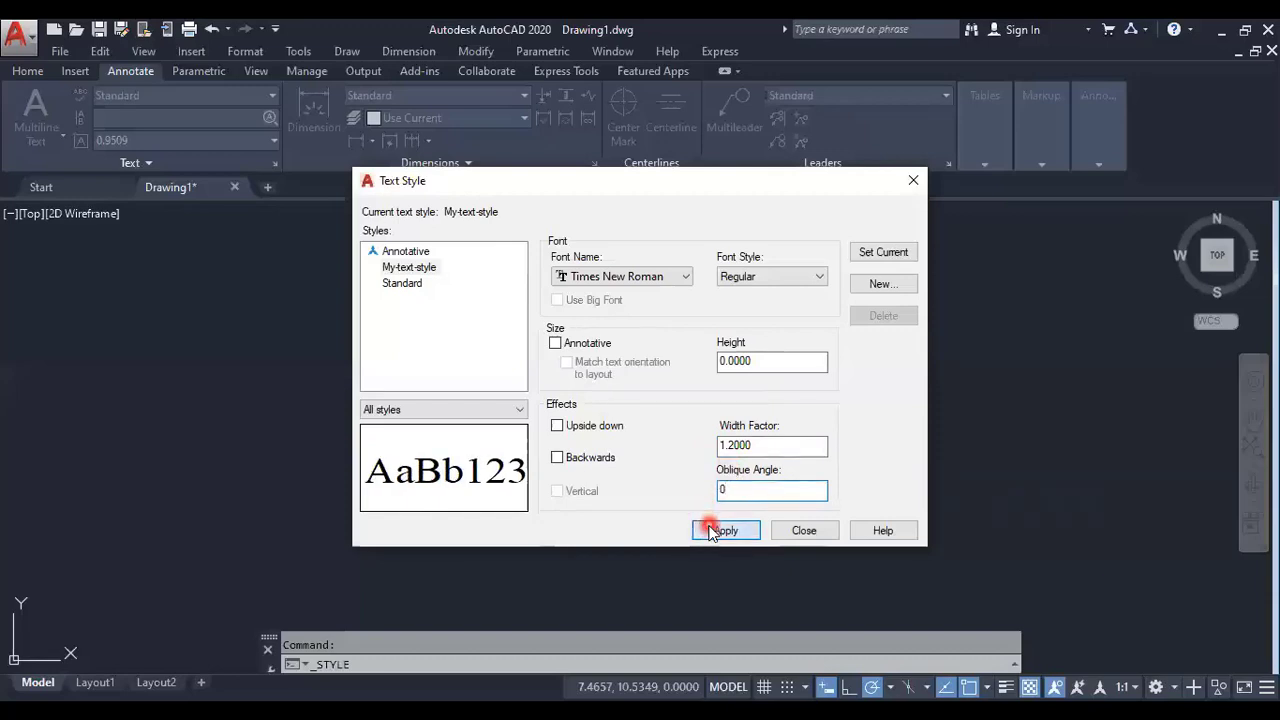
- Apply the My-text-style changes, make it the current style, and close the dialog
click(709, 530)
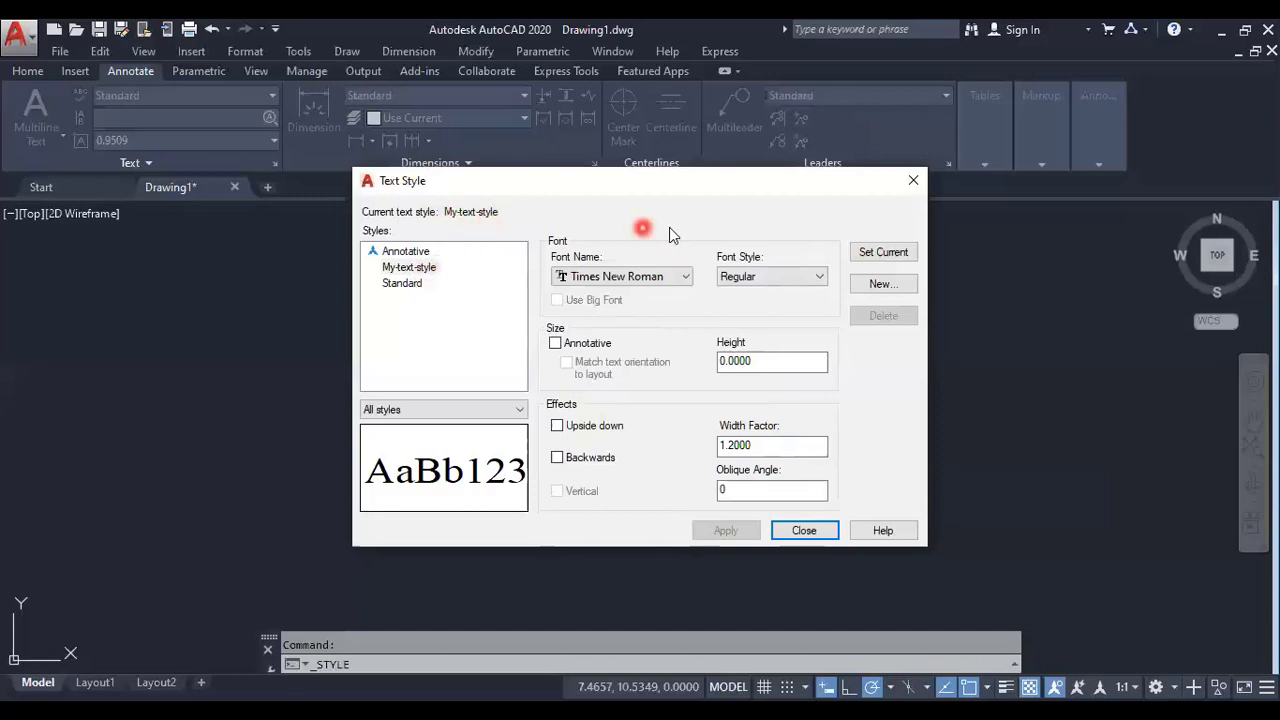
click(884, 256)
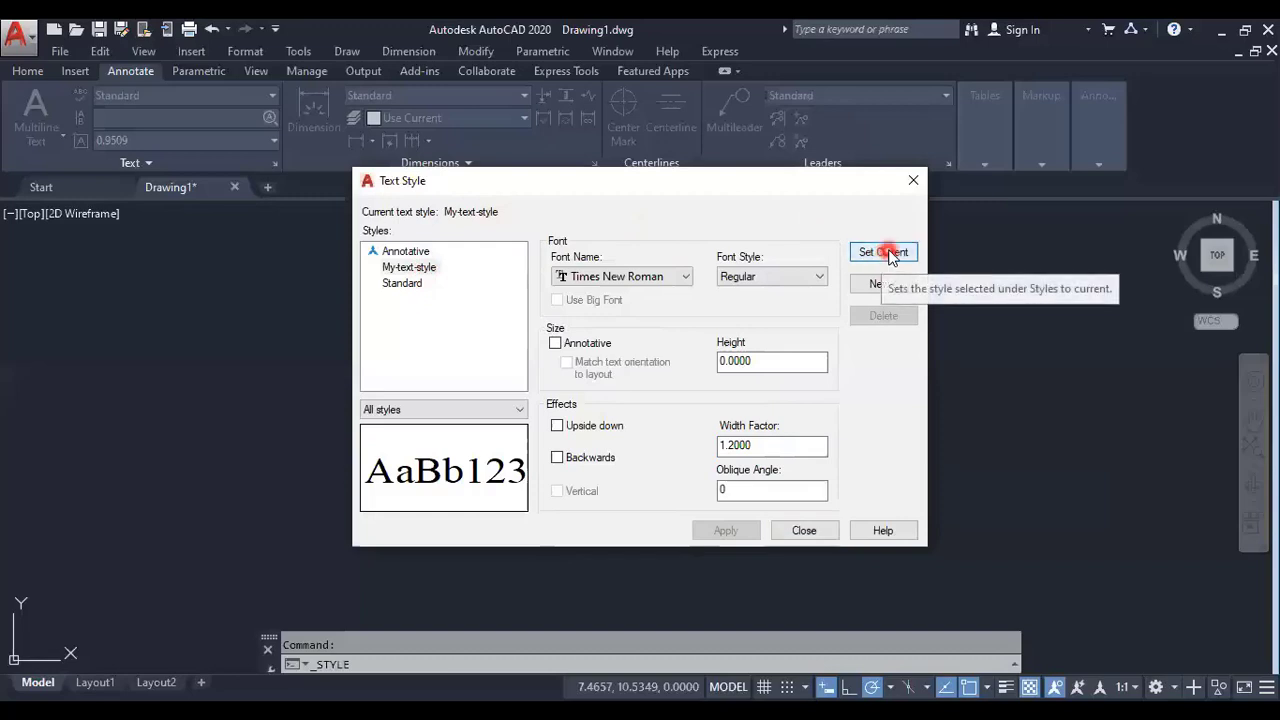
click(797, 533)
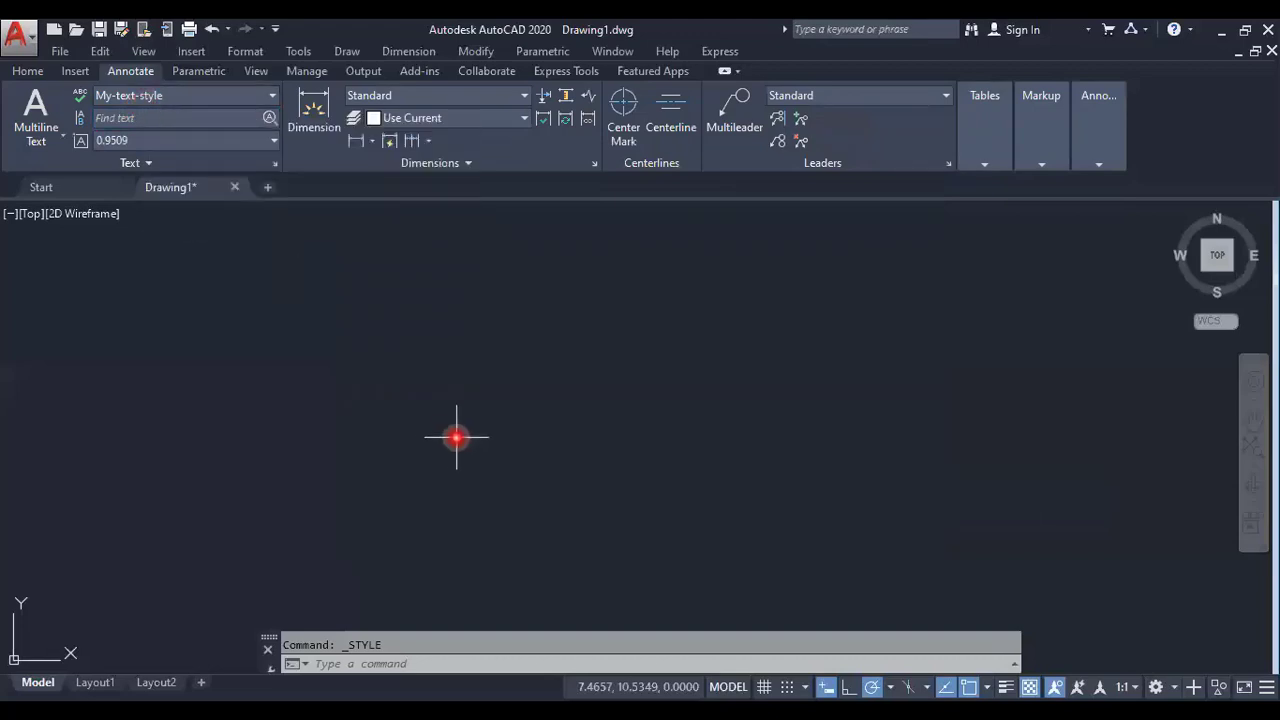
- Use DT to place a two-word name as single-line text, height 0.5, rotation 0
text(DT)
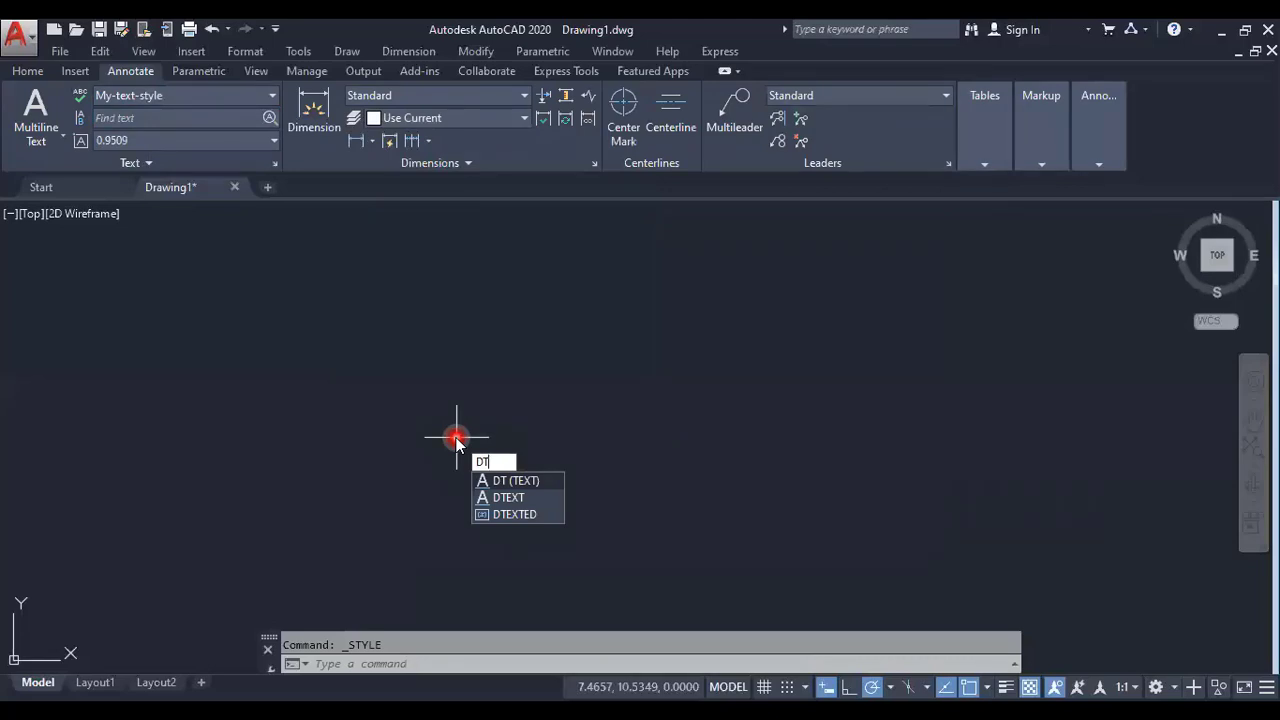
key(Return)
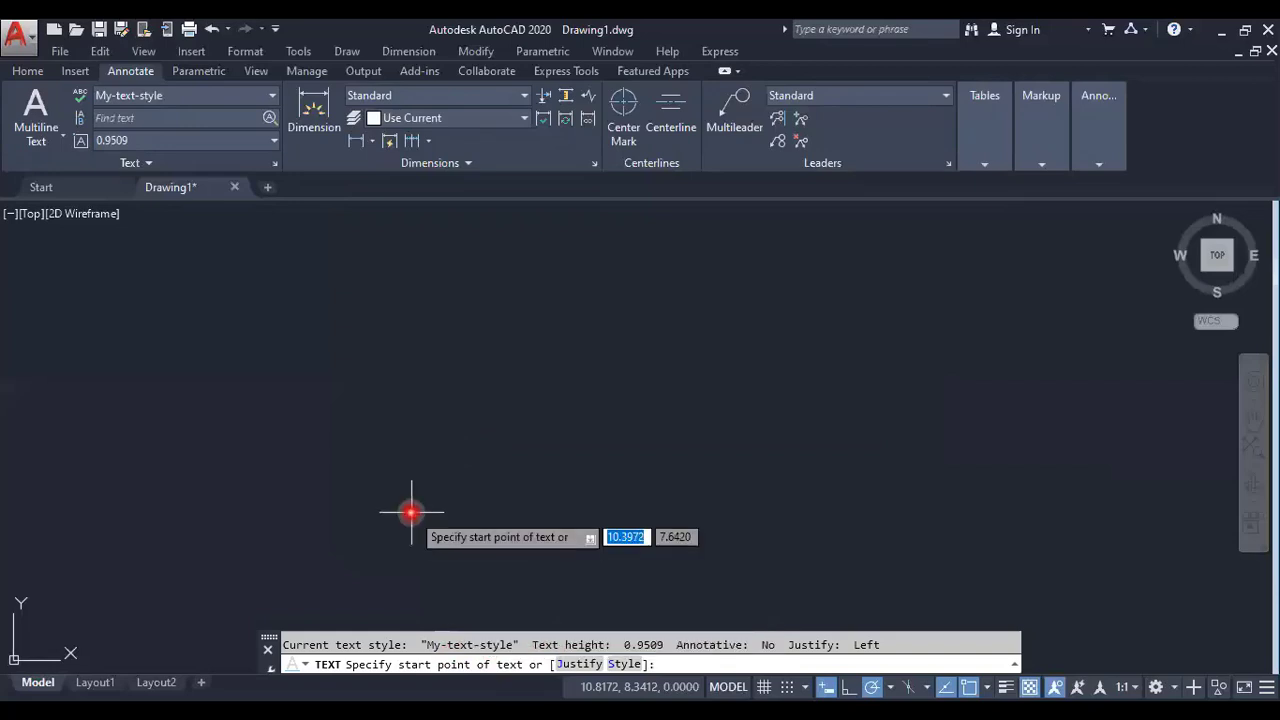
click(368, 471)
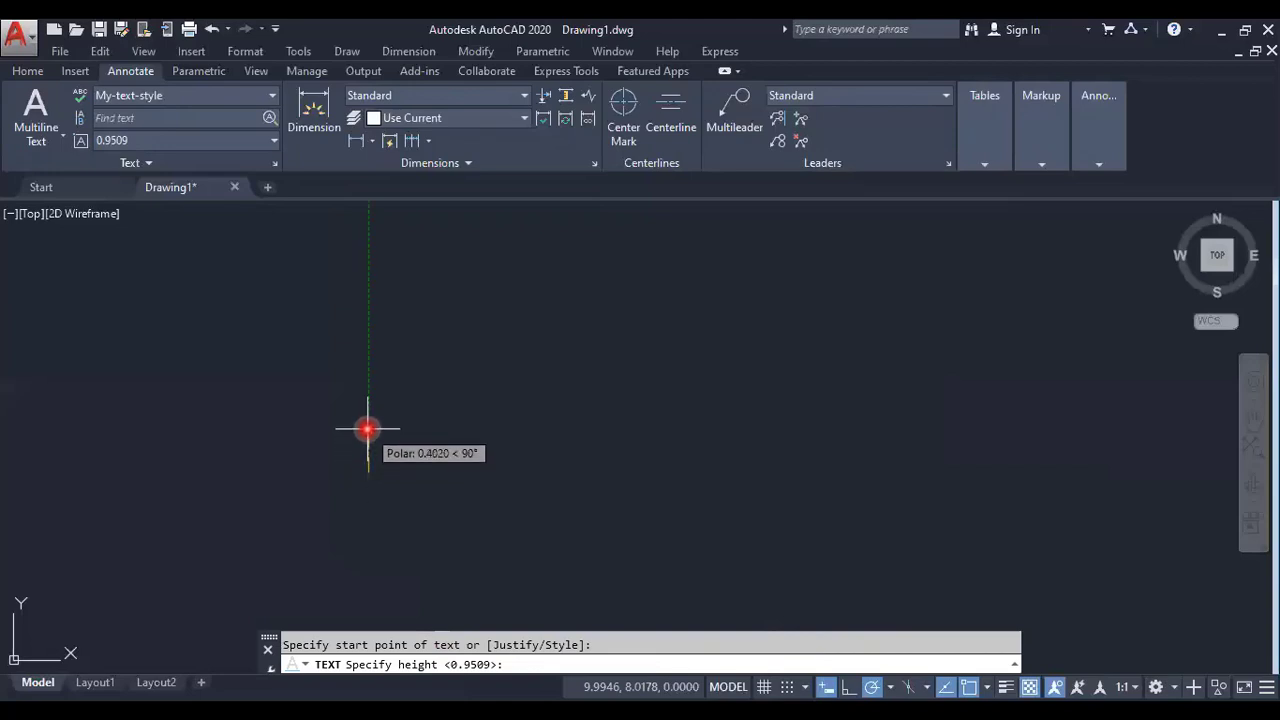
text(.5)
key(Return)
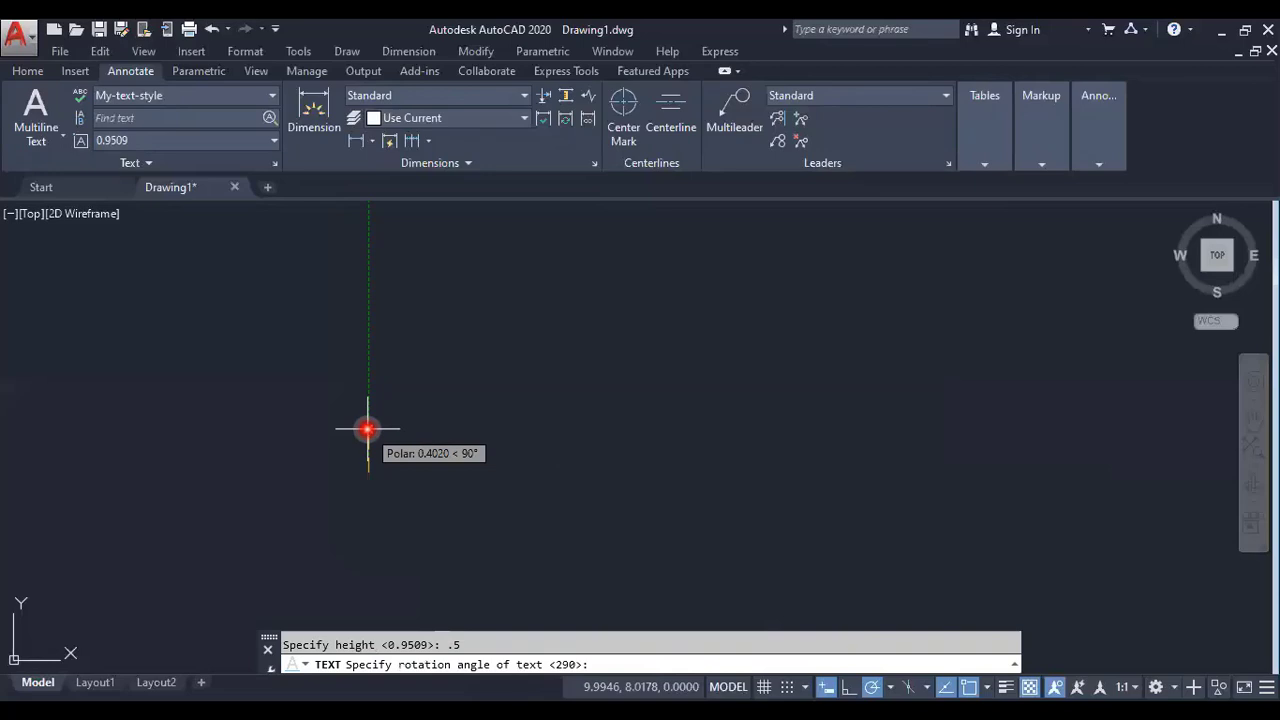
text(0)
key(Return)
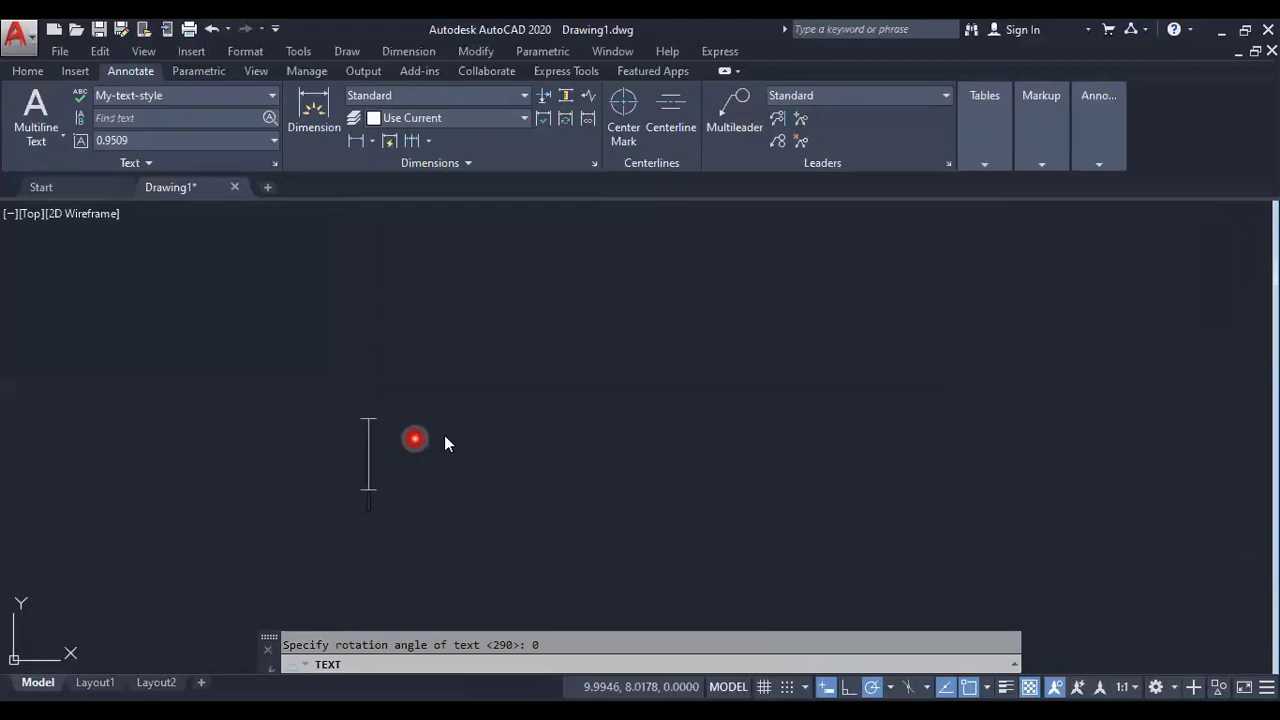
text(as)
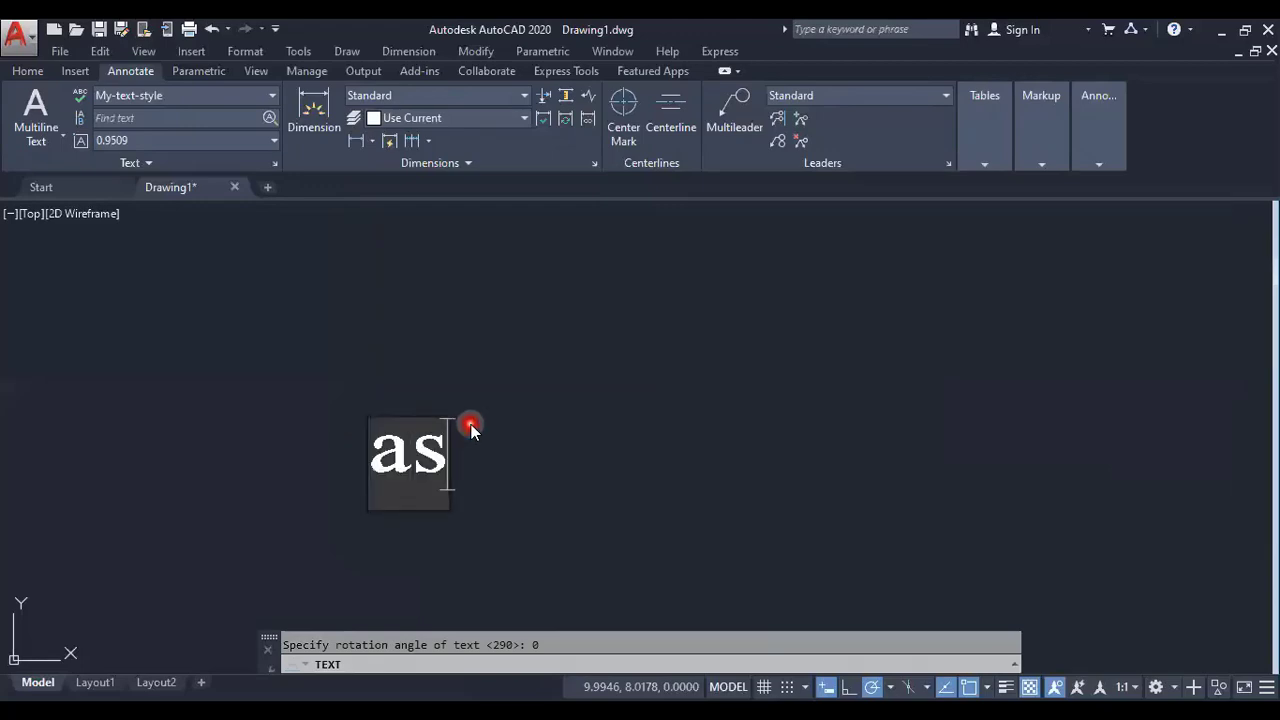
text(im)
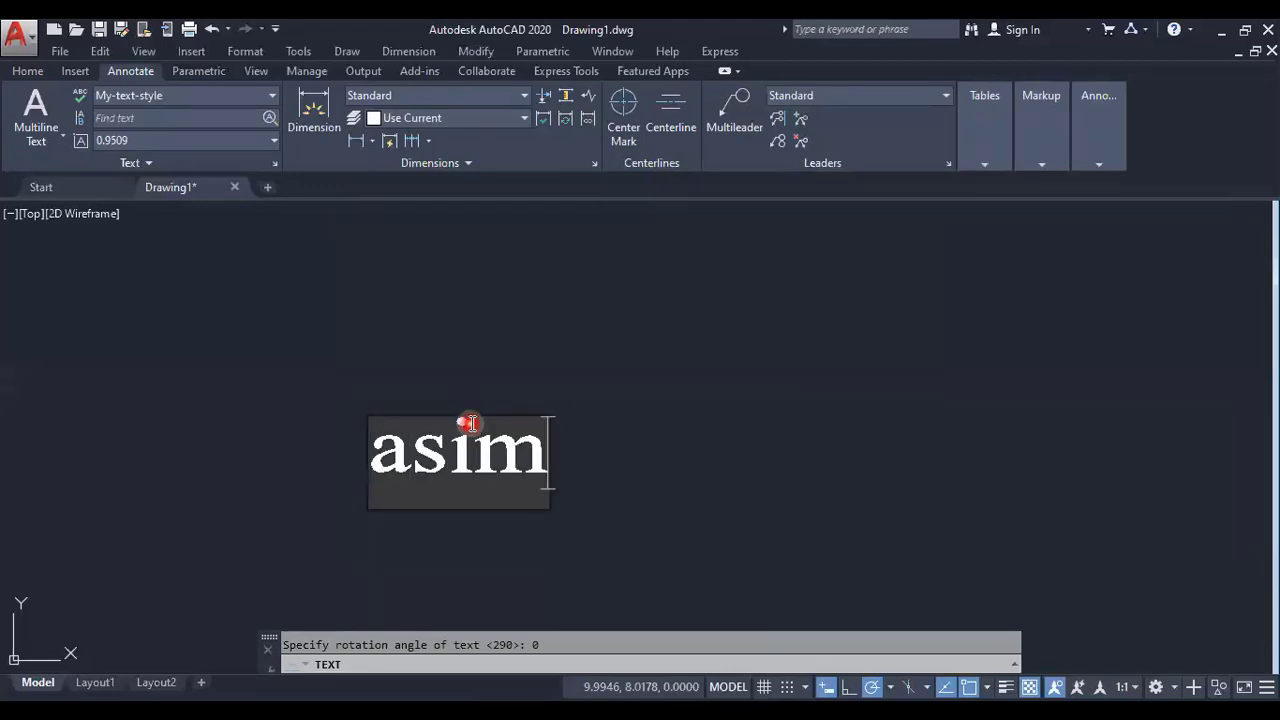
text( amja)
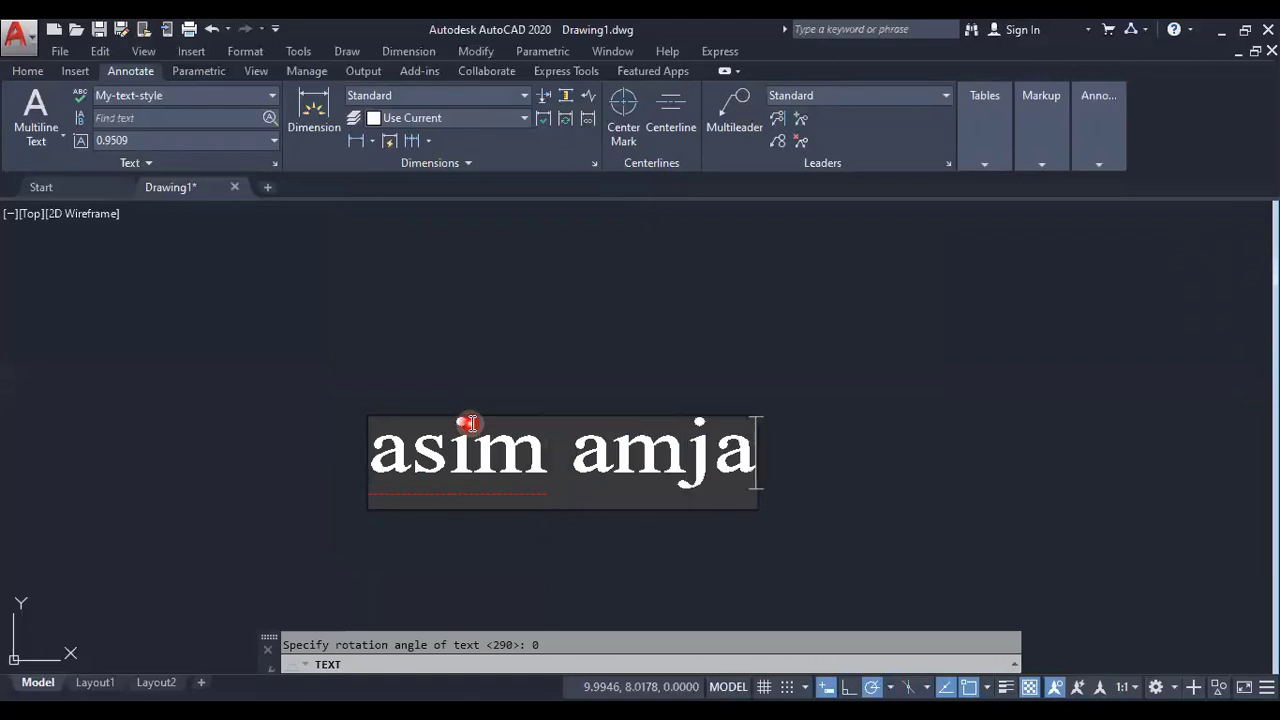
text(d)
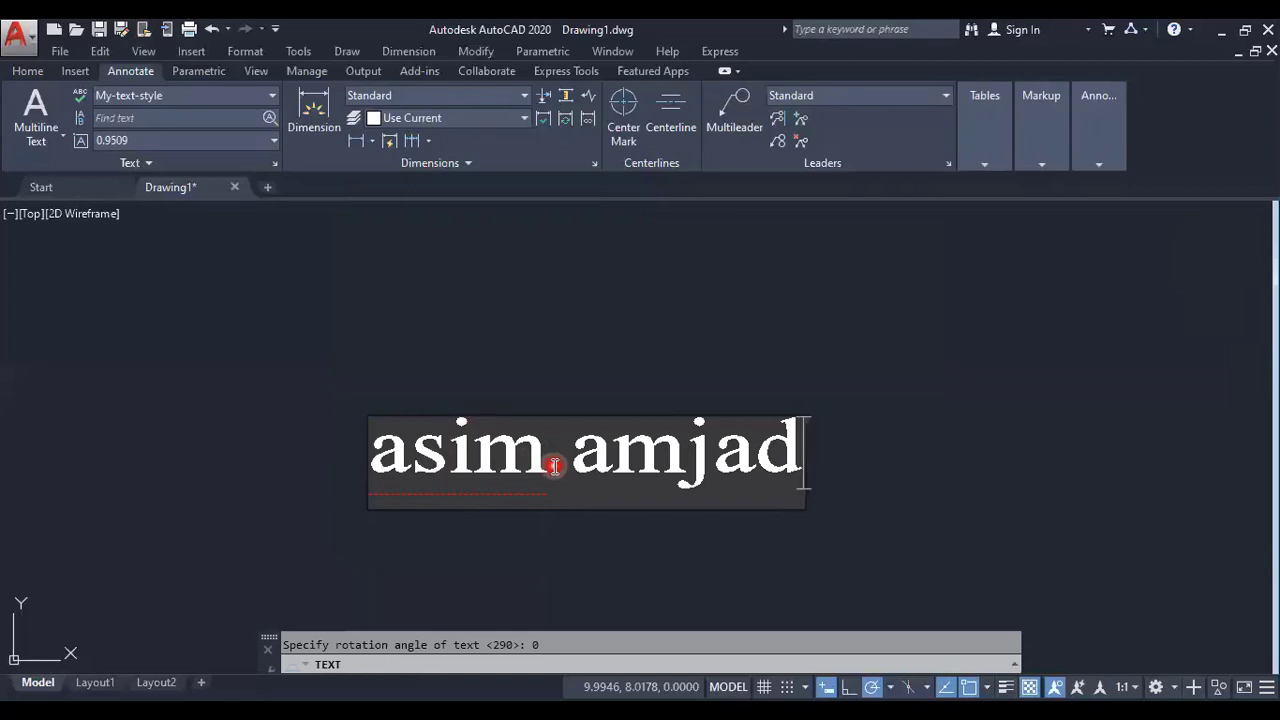
key(Return)
key(Return)
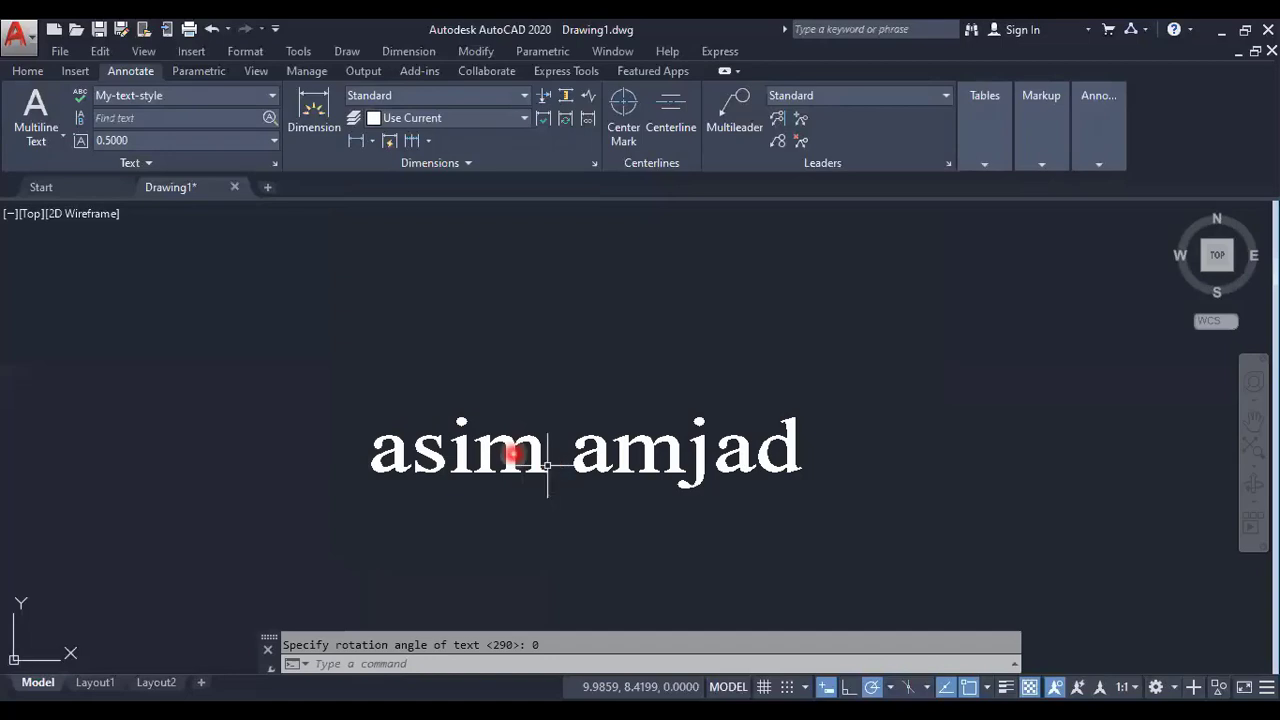
- Make Standard current and add 0.5-high, 0° text 'auto-cad' above the name
click(200, 95)
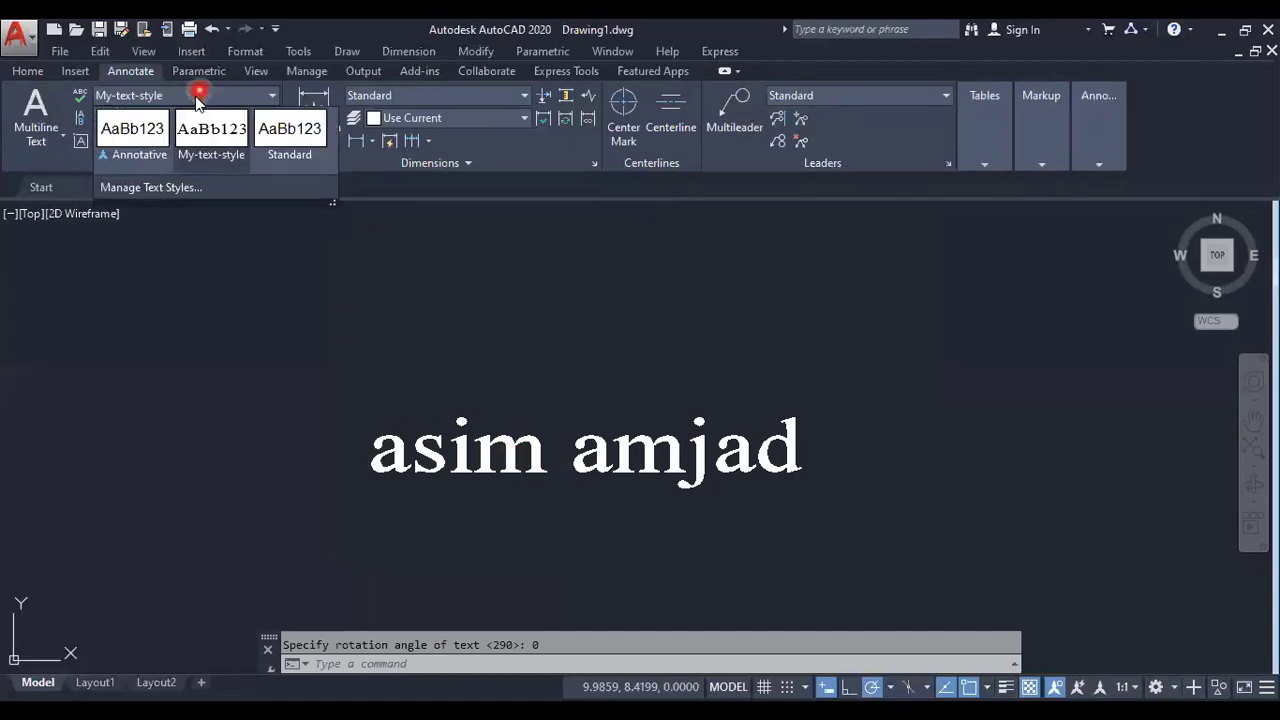
click(282, 140)
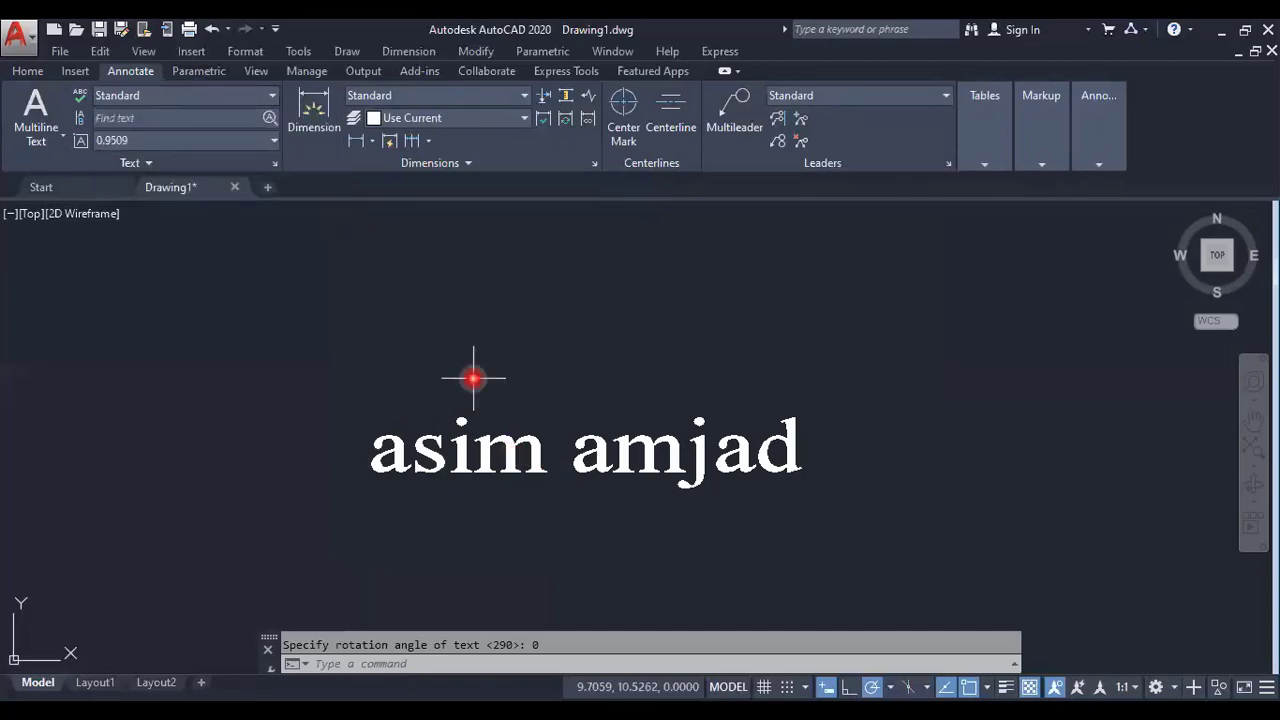
text(dt)
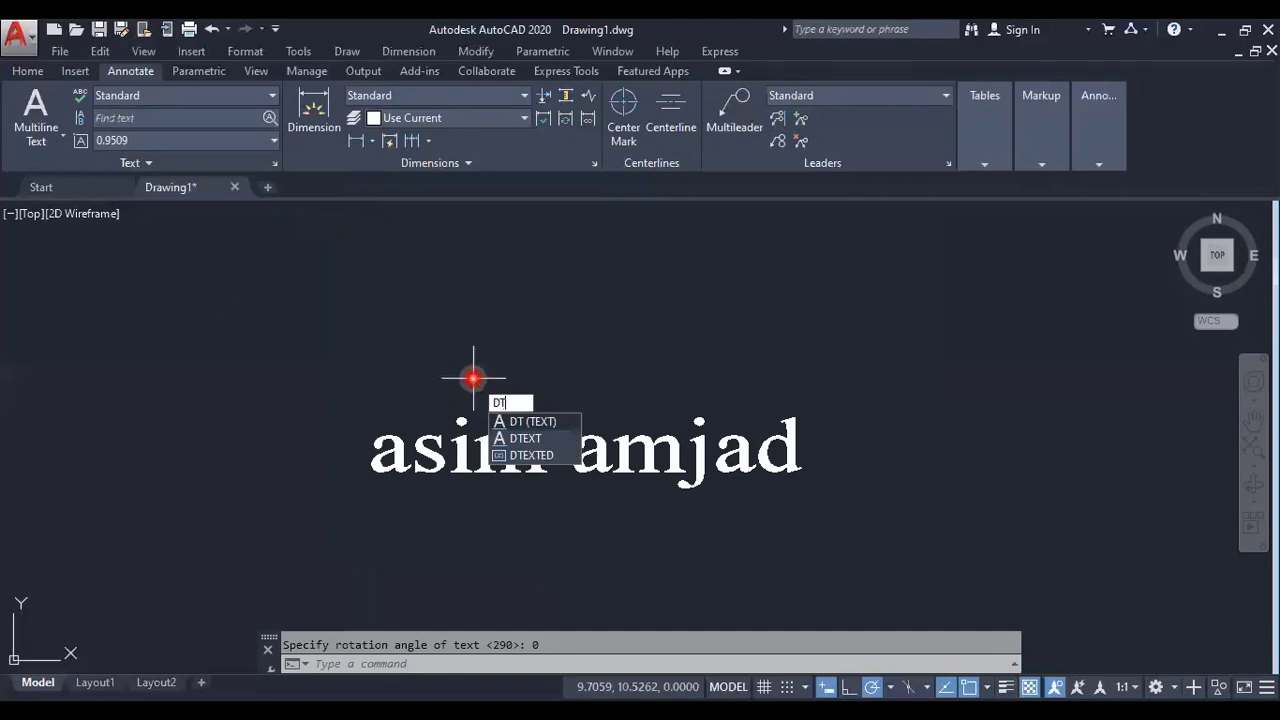
key(Return)
click(397, 372)
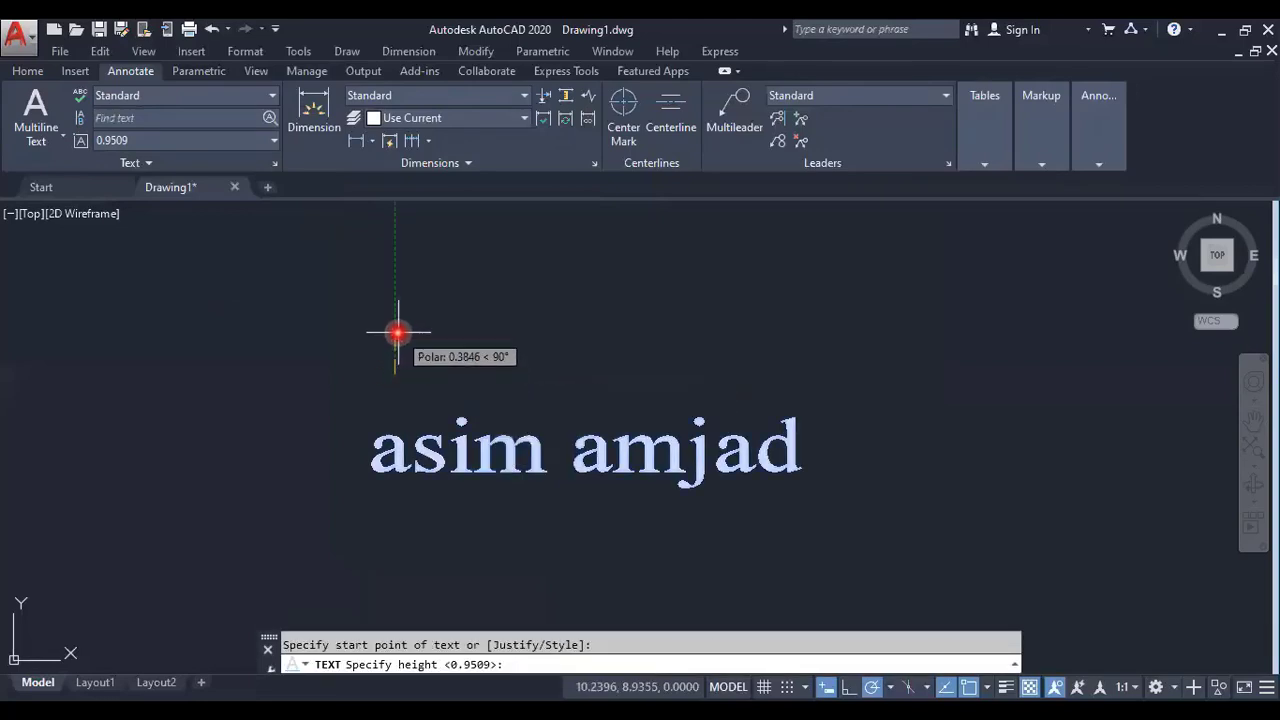
text(.5)
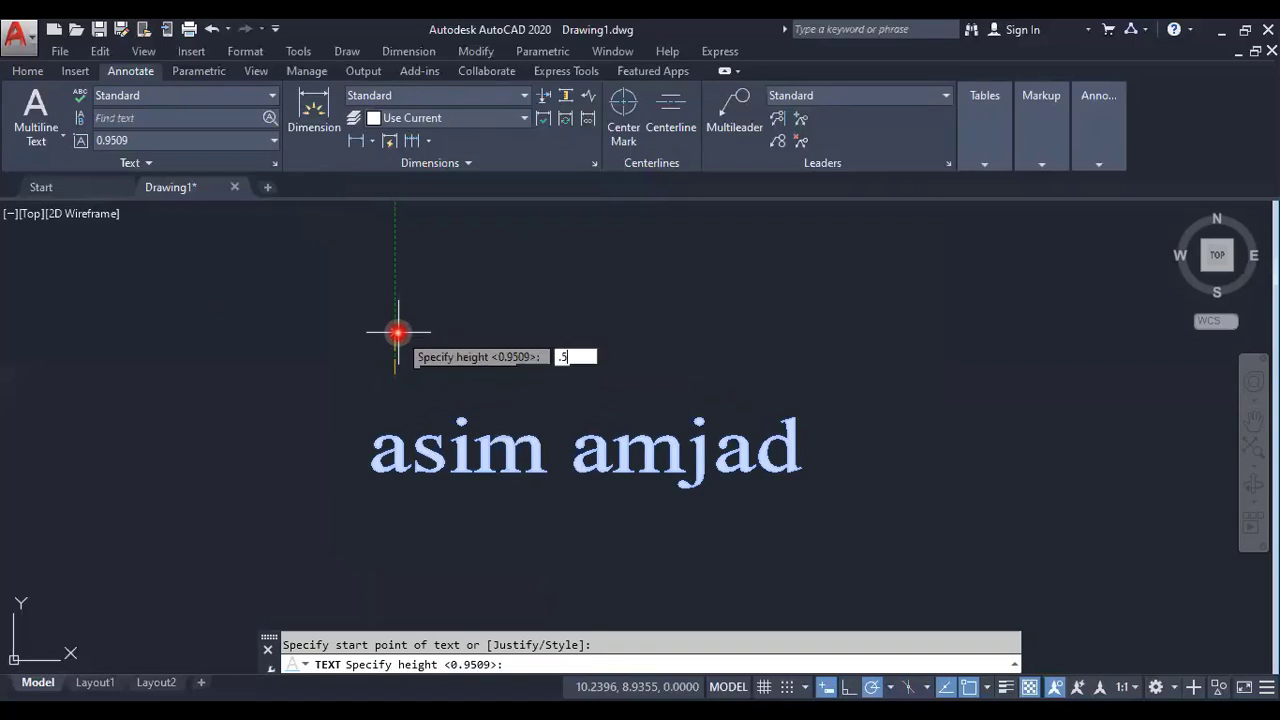
key(Return)
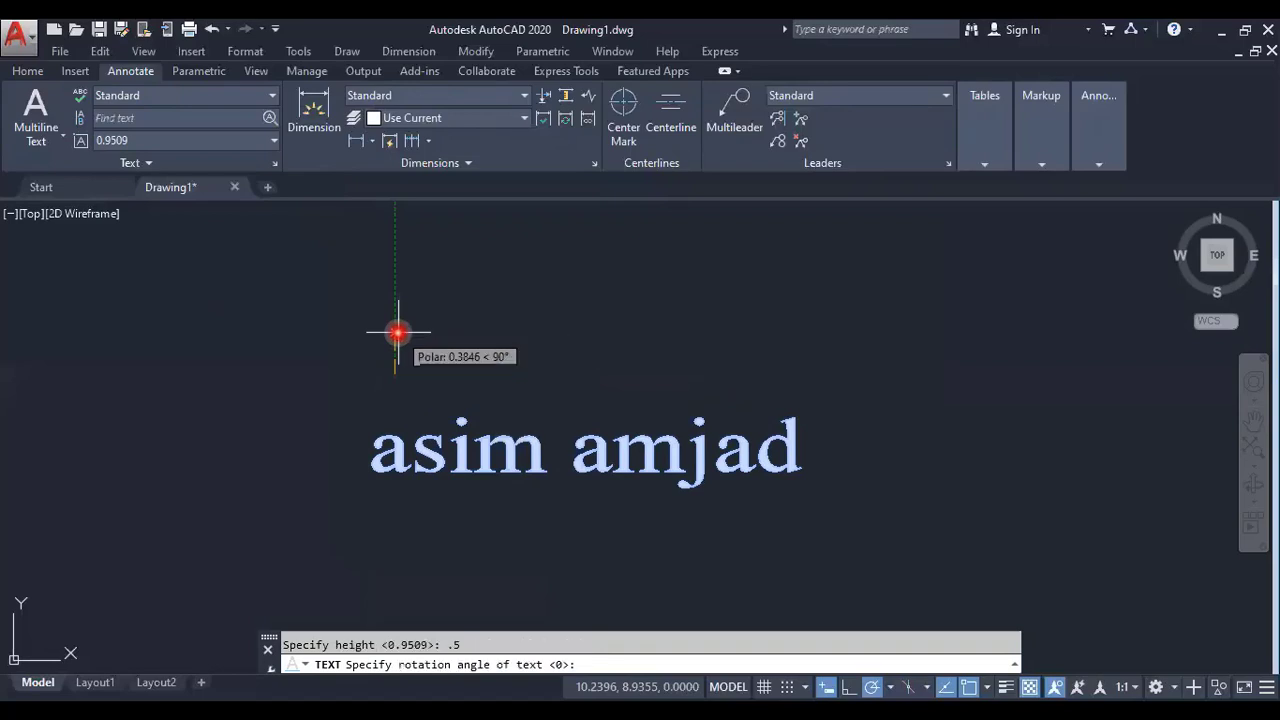
key(Return)
text(aut)
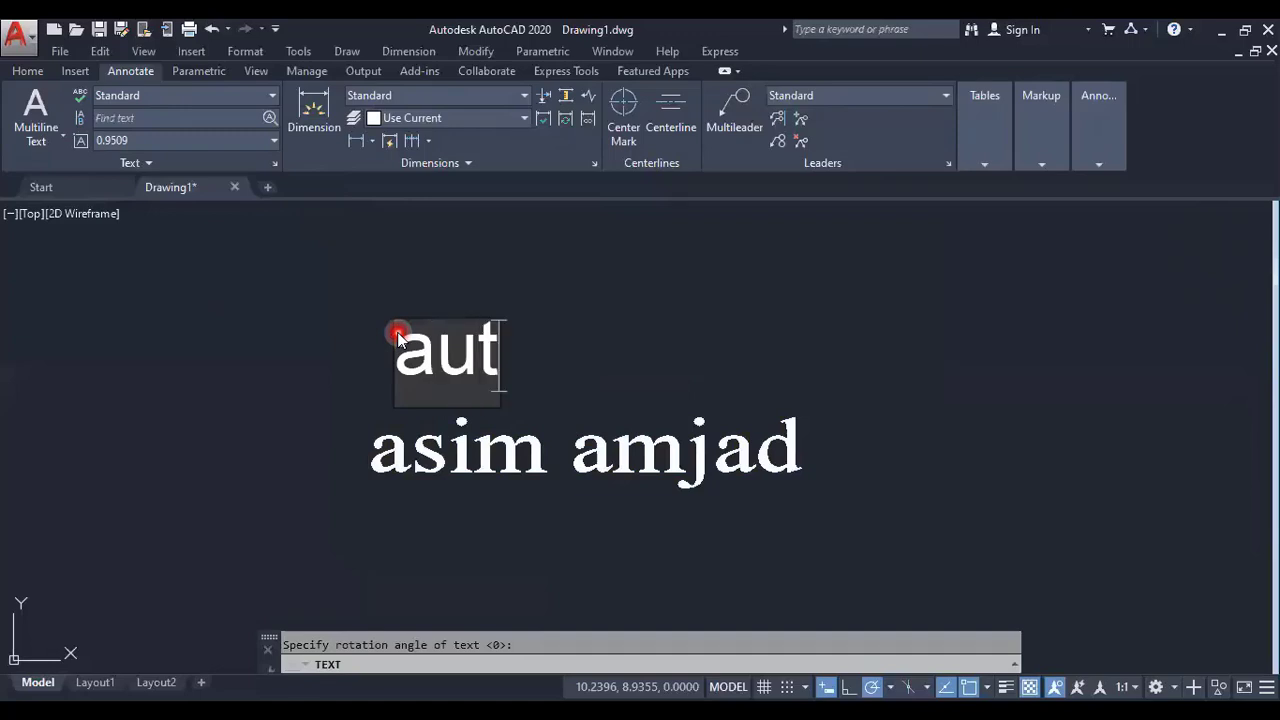
text(o-csd)
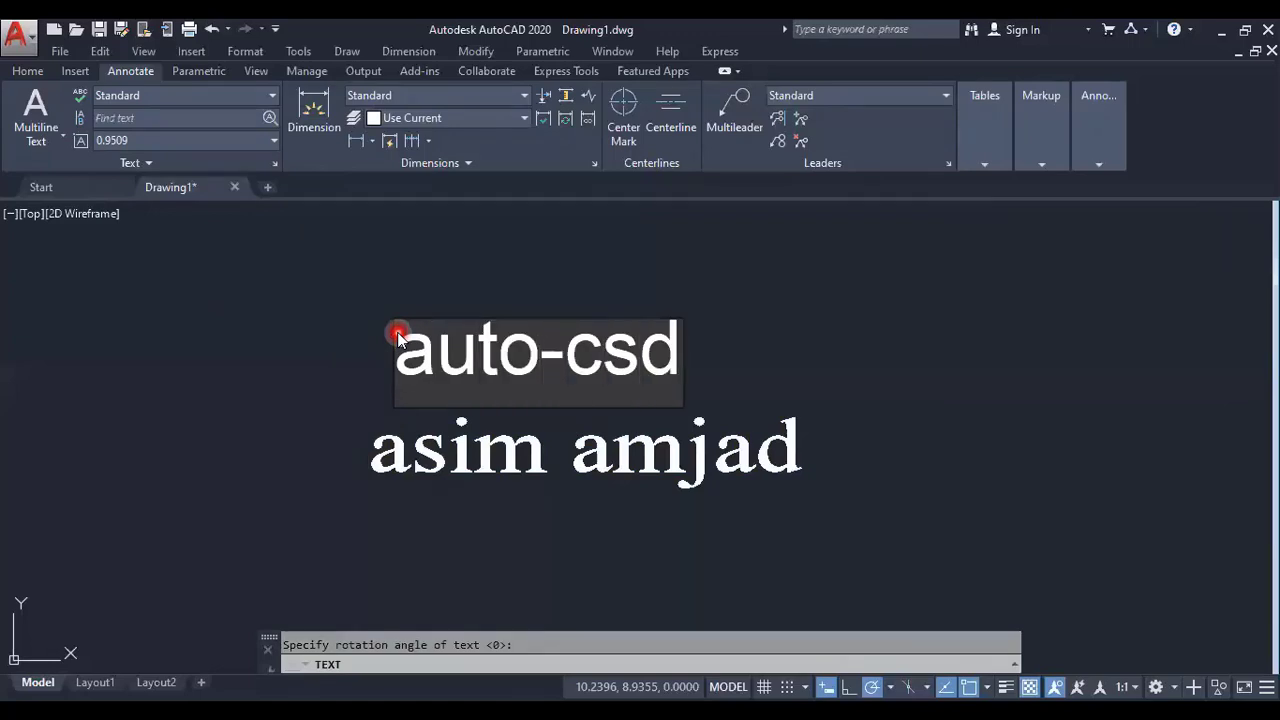
key(BackSpace)
key(BackSpace)
text(ad)
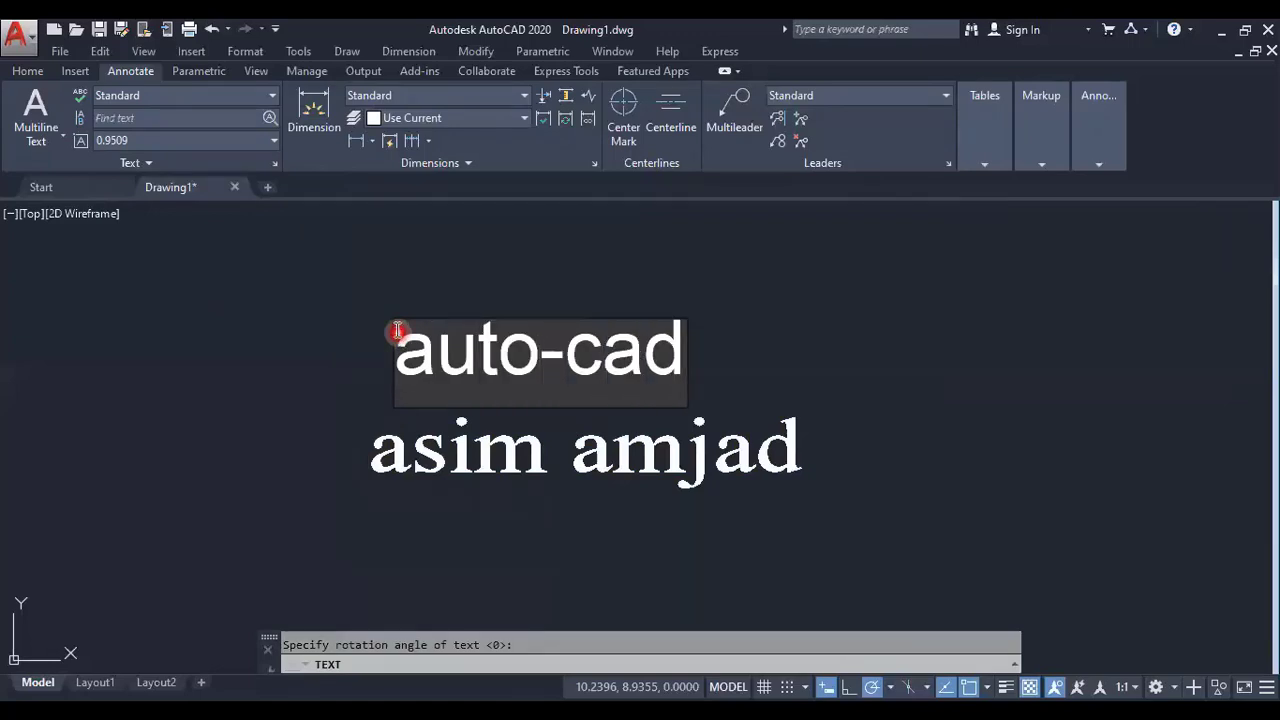
key(Return)
key(Return)
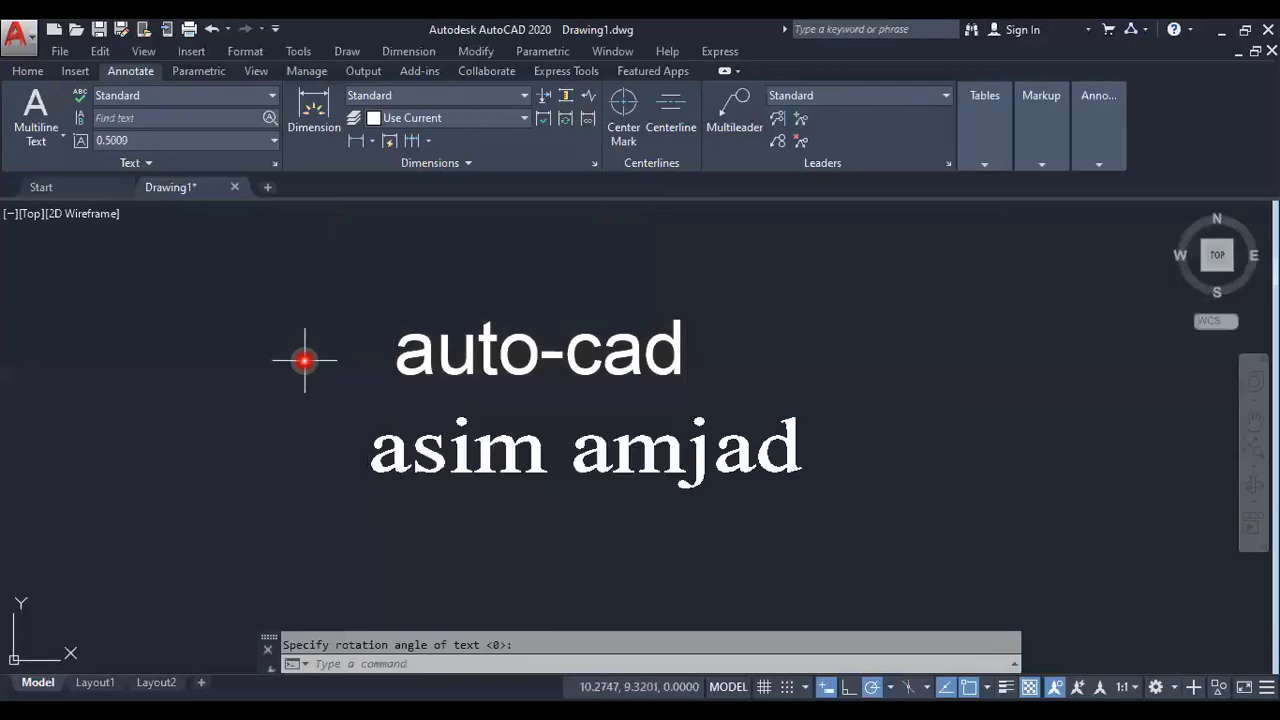
click(414, 362)
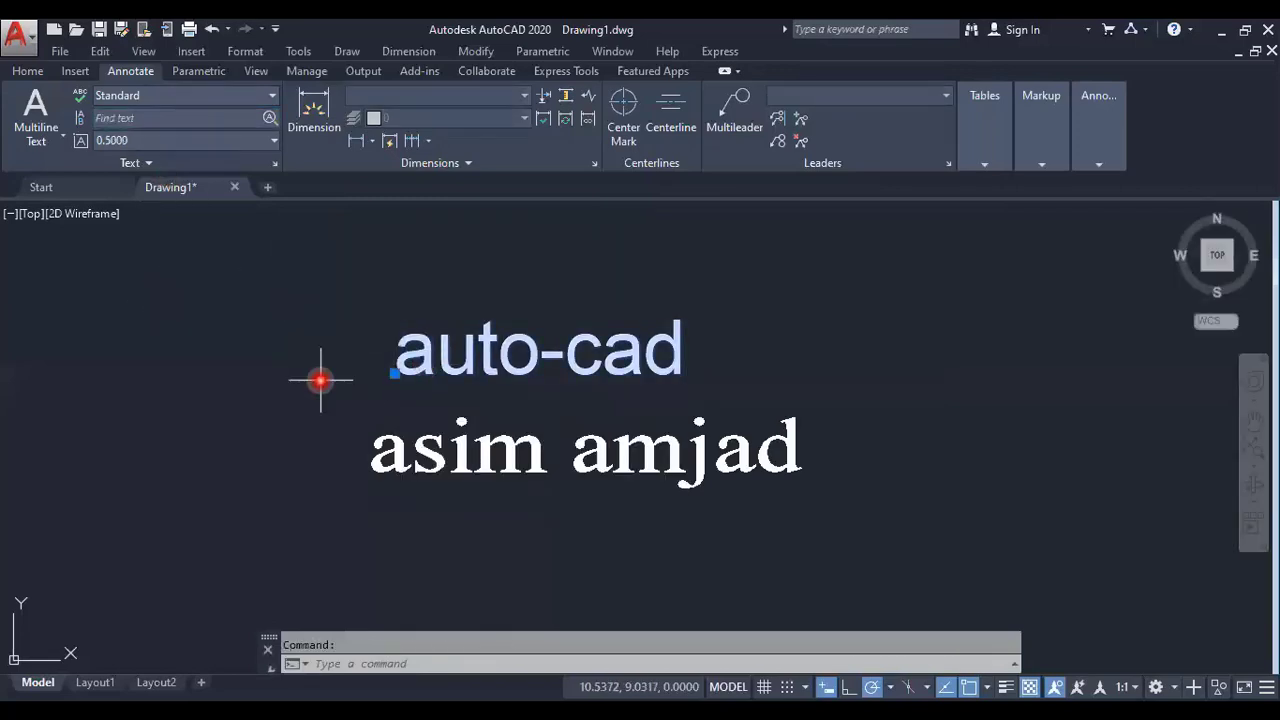
key(Escape)
click(395, 445)
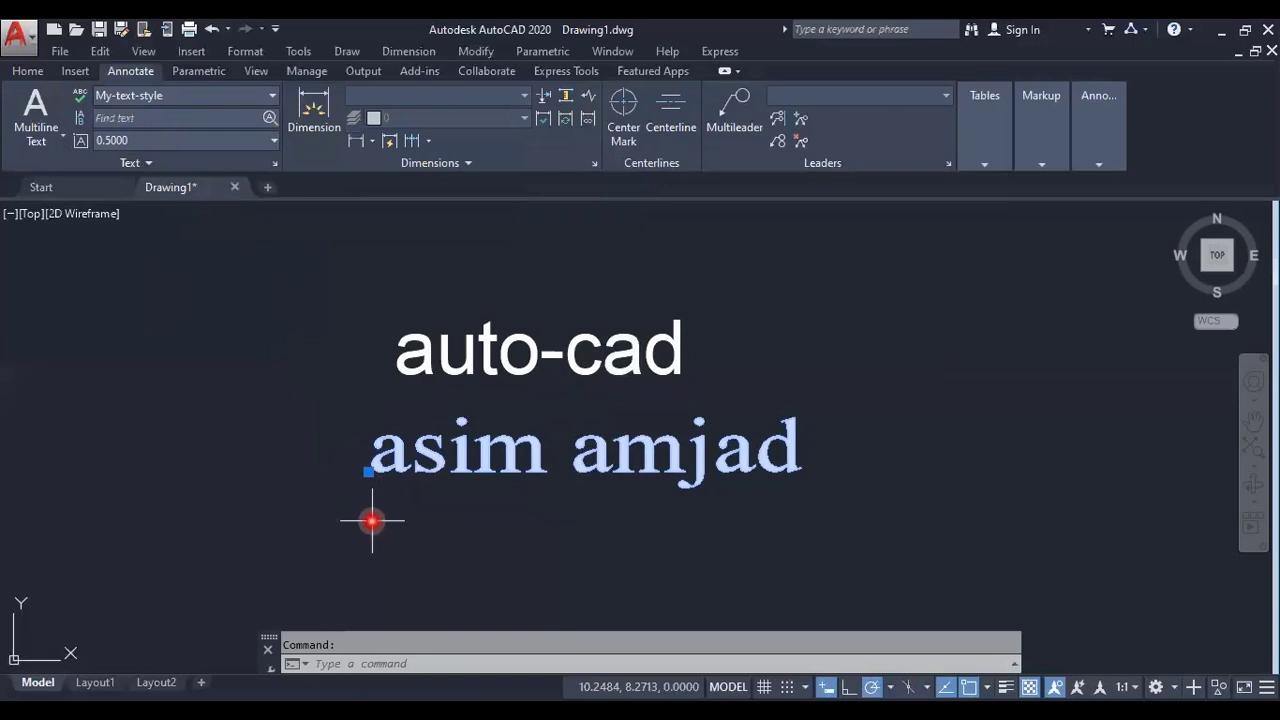
key(Escape)
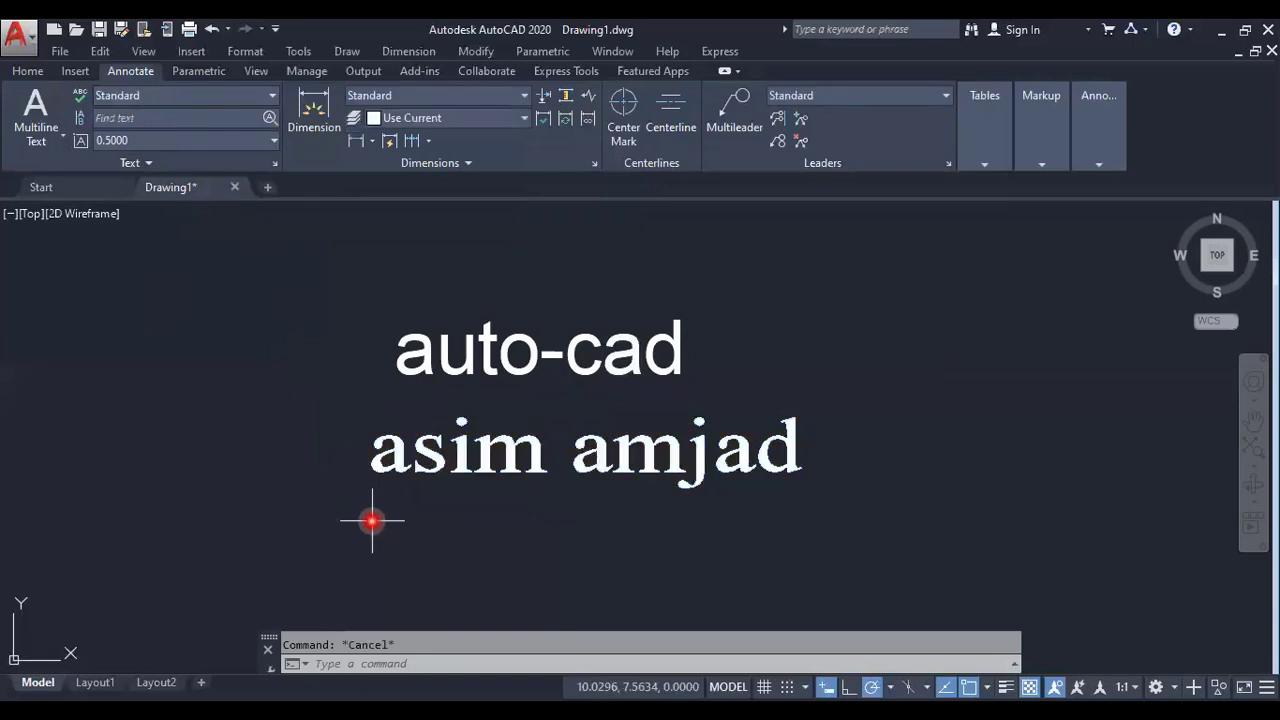
click(210, 94)
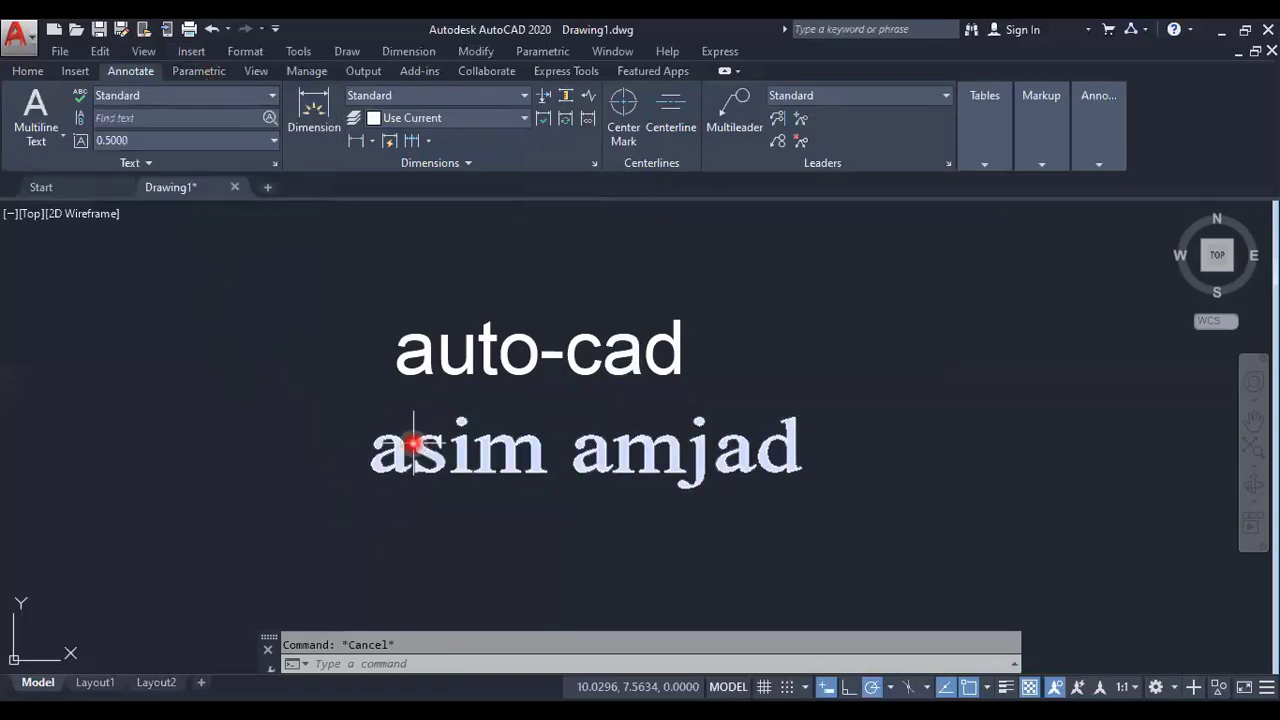
click(260, 95)
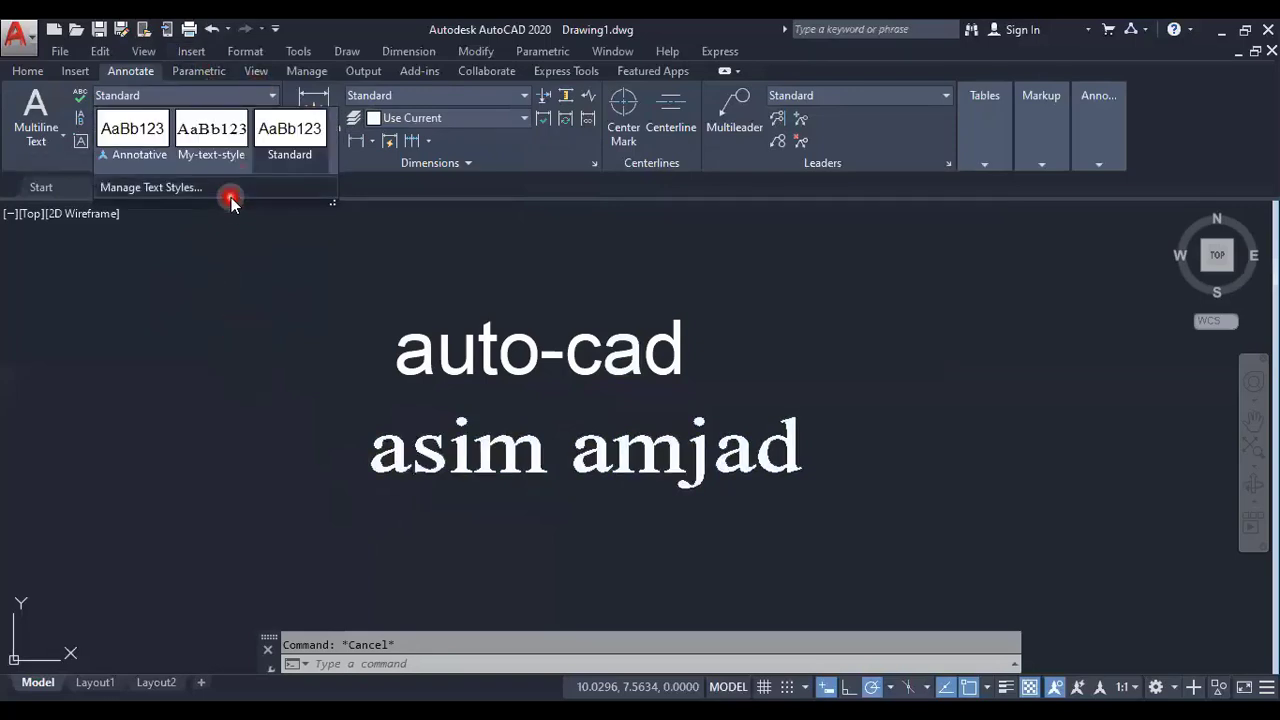
click(230, 198)
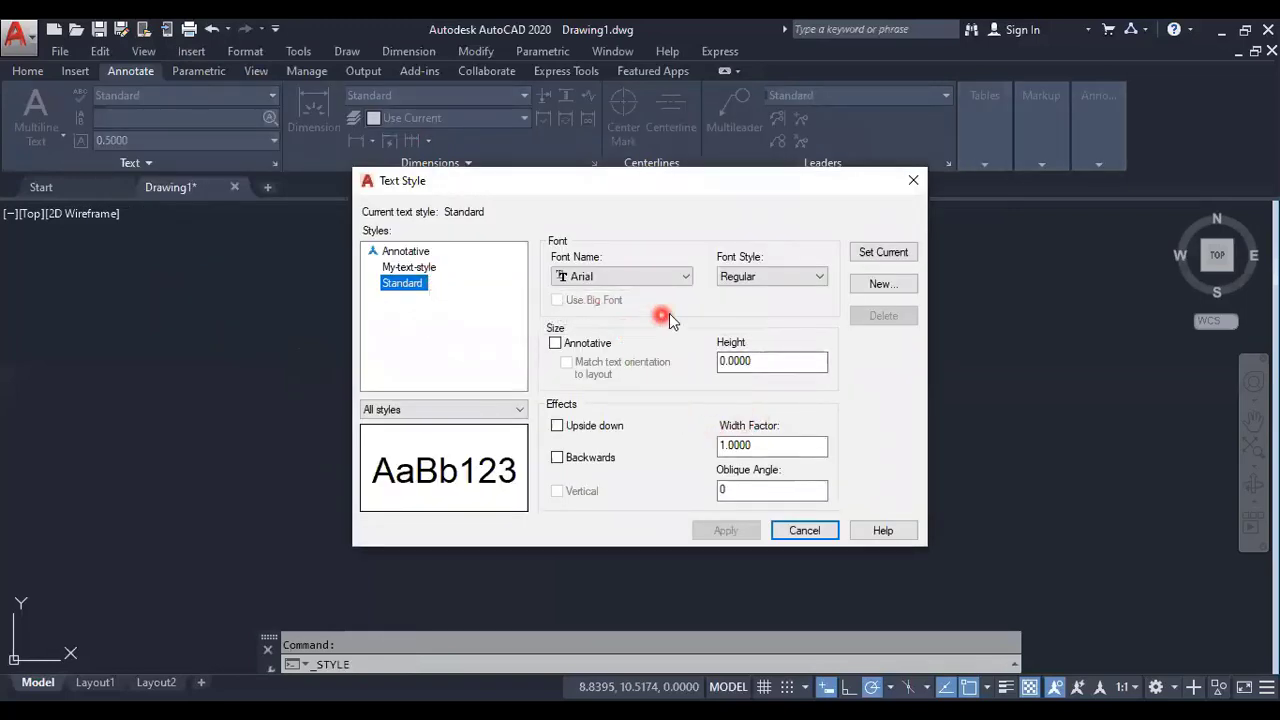
click(804, 530)
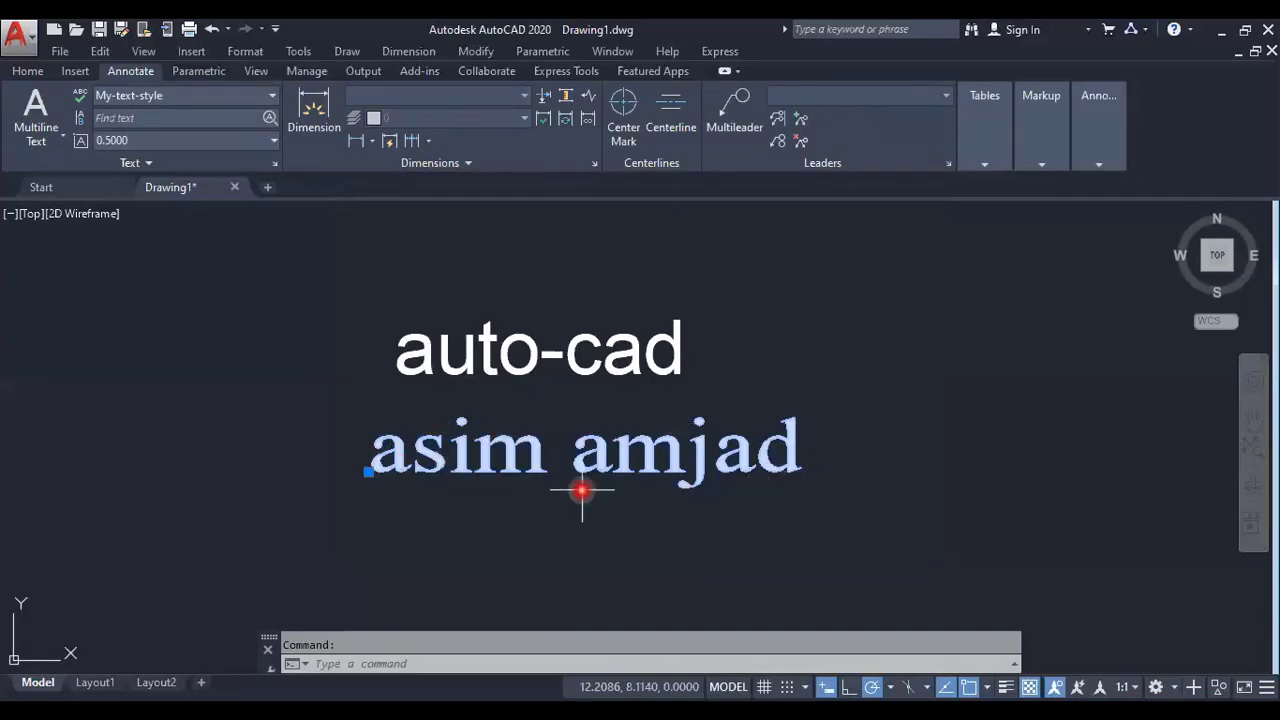
- Switch the selected name text from My-text-style to the Standard style
click(258, 98)
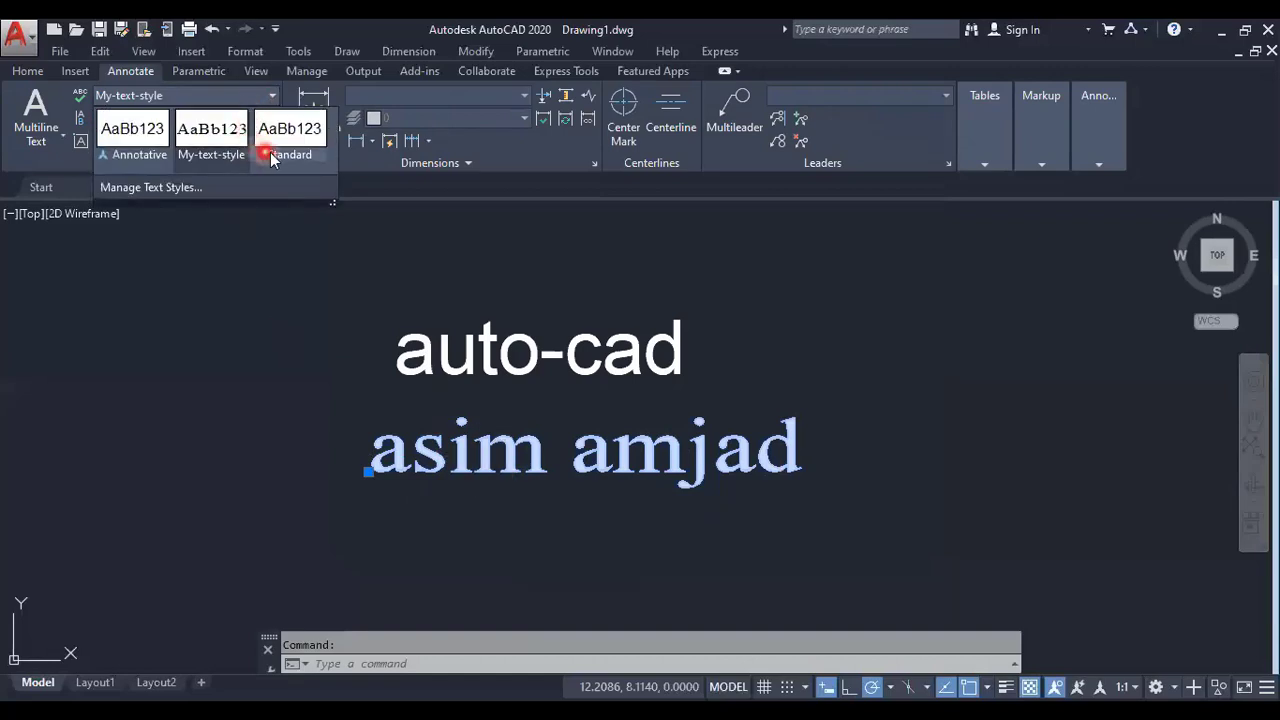
click(274, 142)
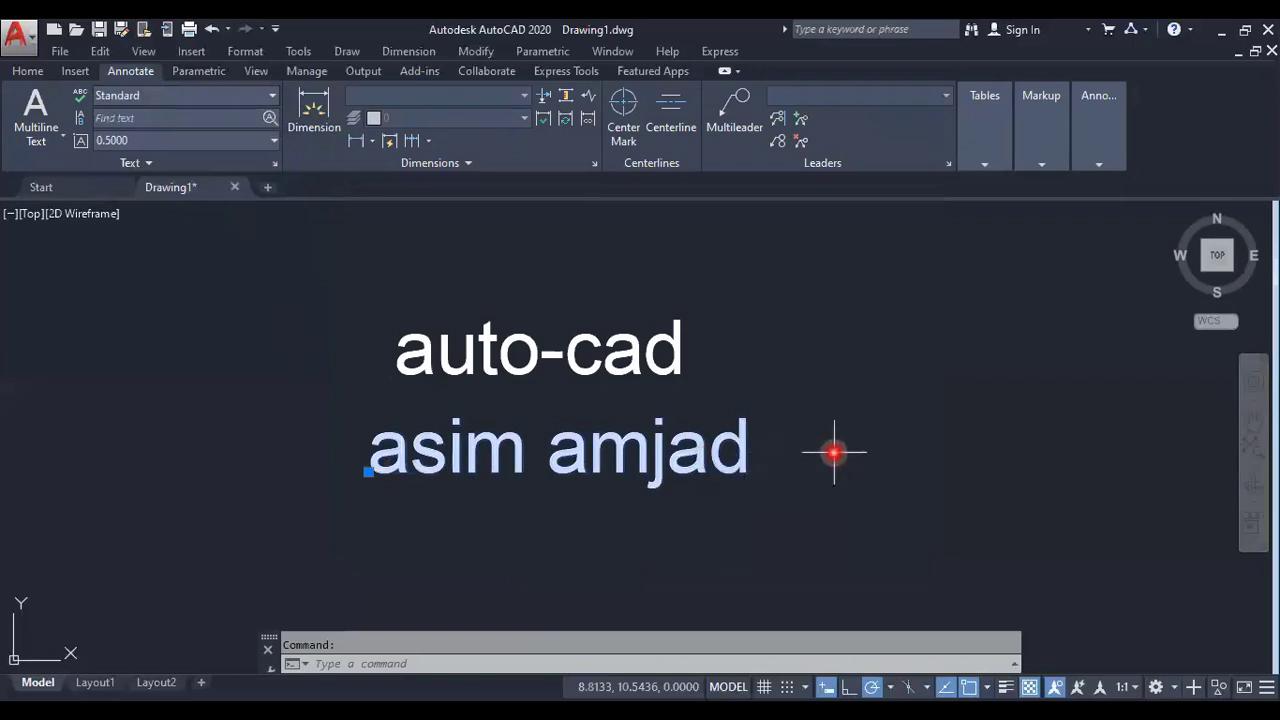
key(Escape)
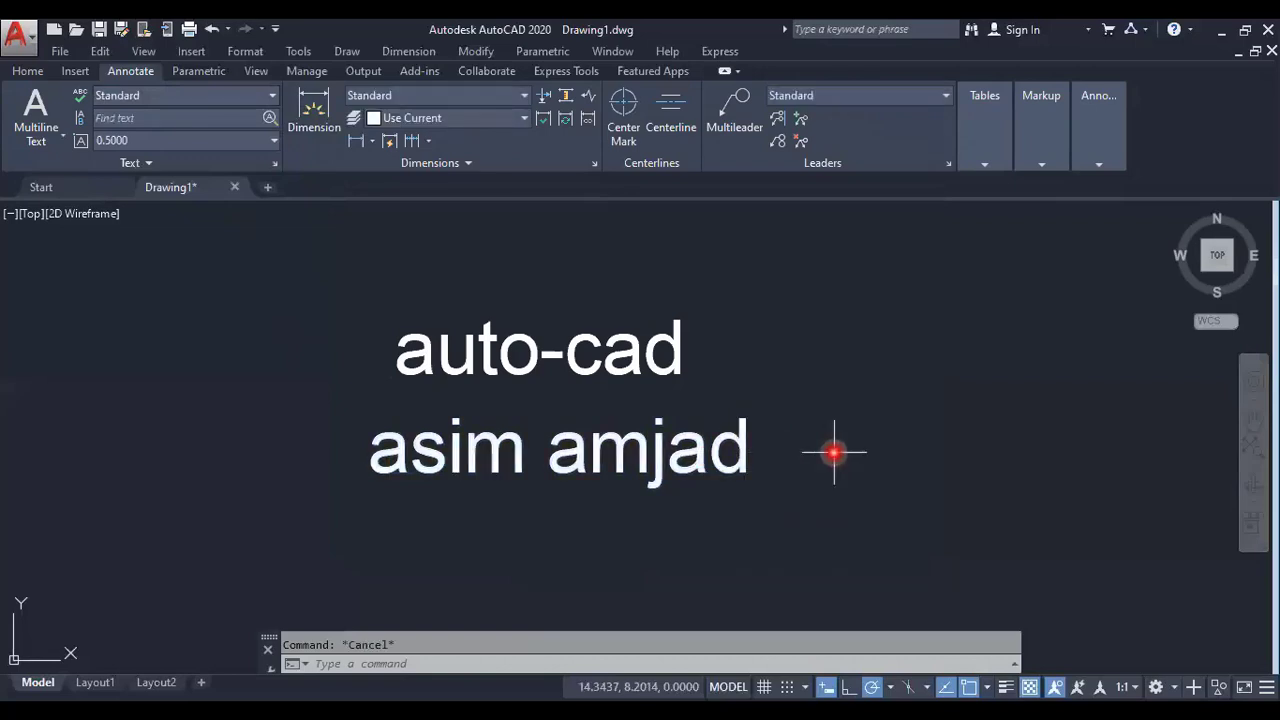